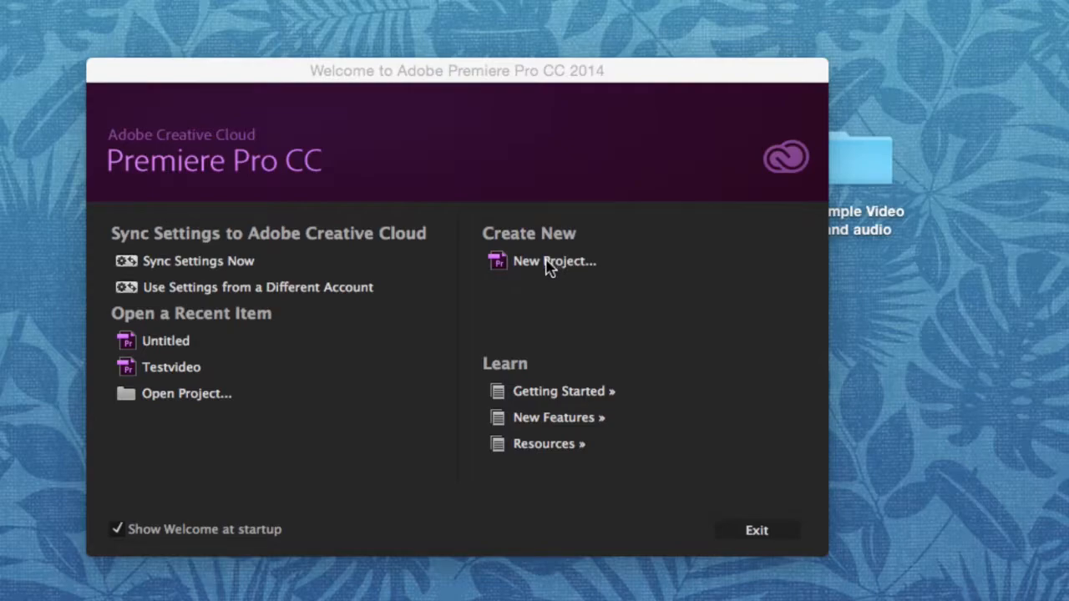
Start a new project named Sample and set its location to the Sample Video and audio folder on the Desktop.
click(546, 268)
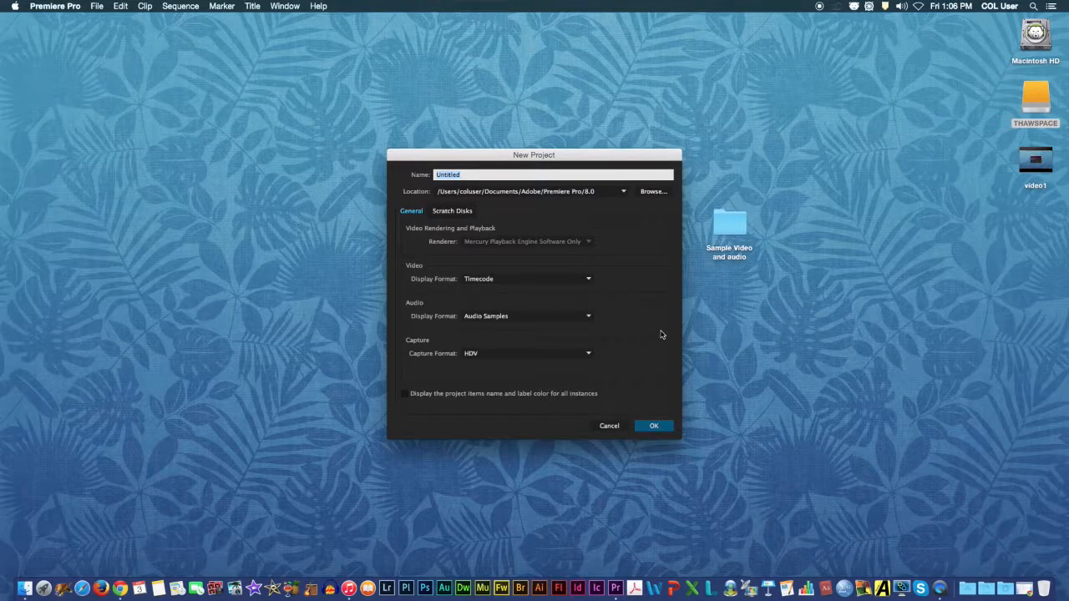
text(Sample)
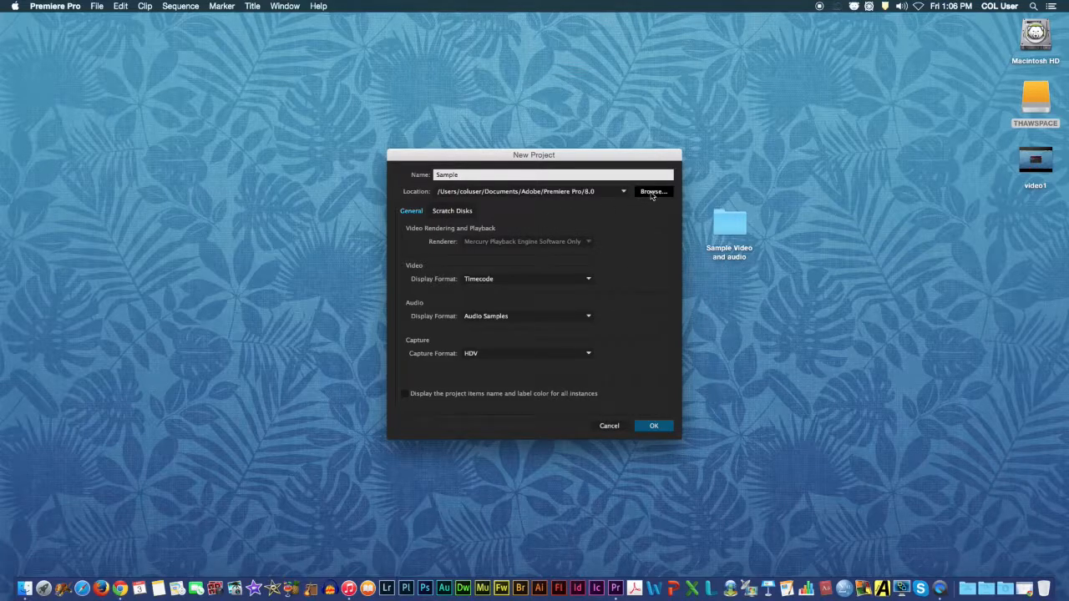
click(653, 193)
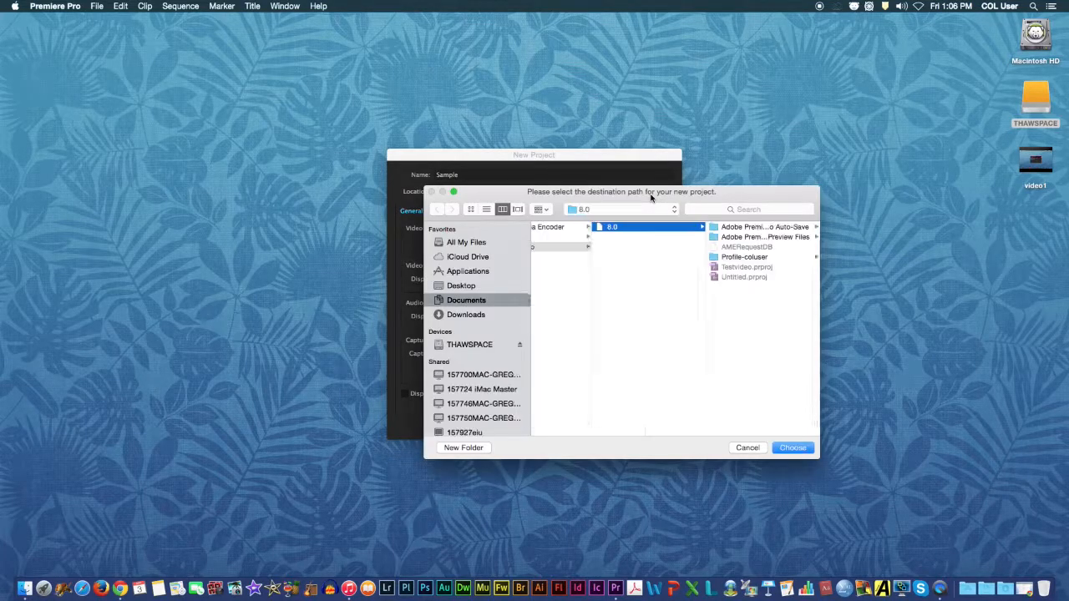
click(472, 288)
click(579, 228)
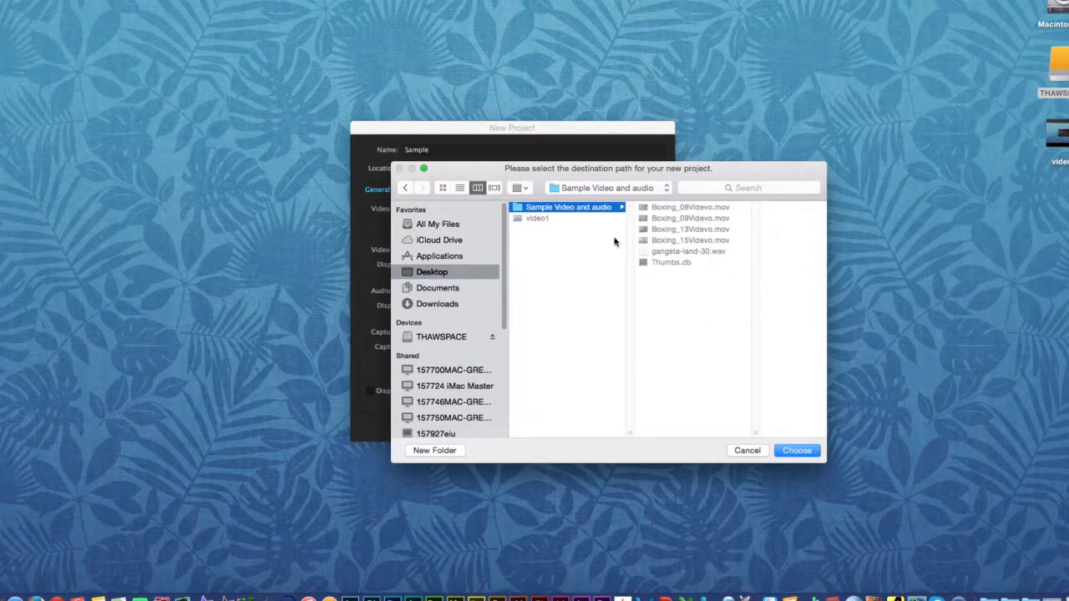
click(797, 450)
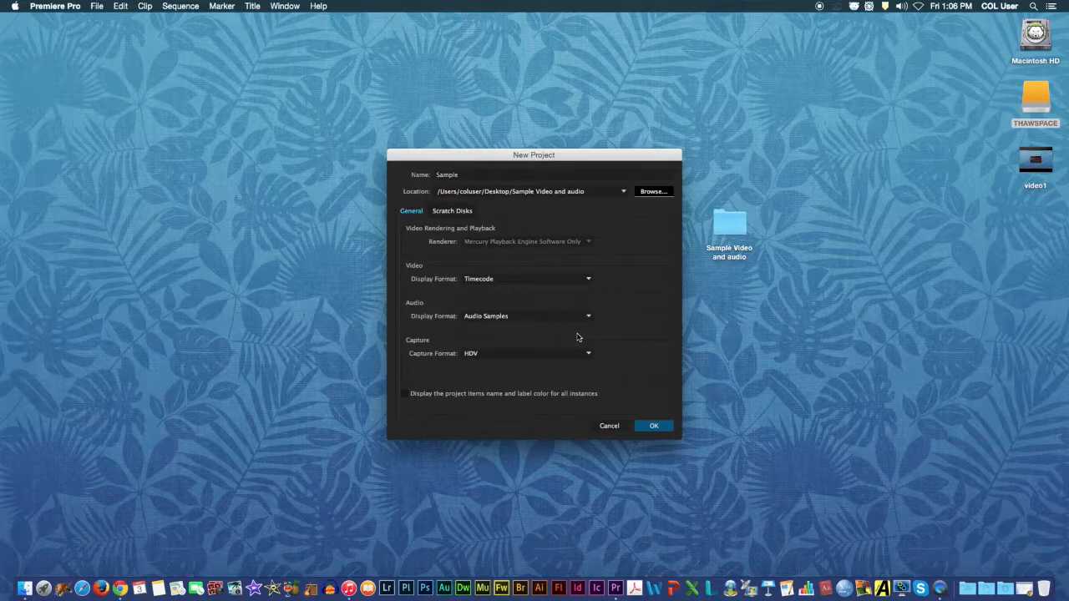
Check the audio and video display format options, keep Audio Samples and Timecode, and create the project.
click(559, 315)
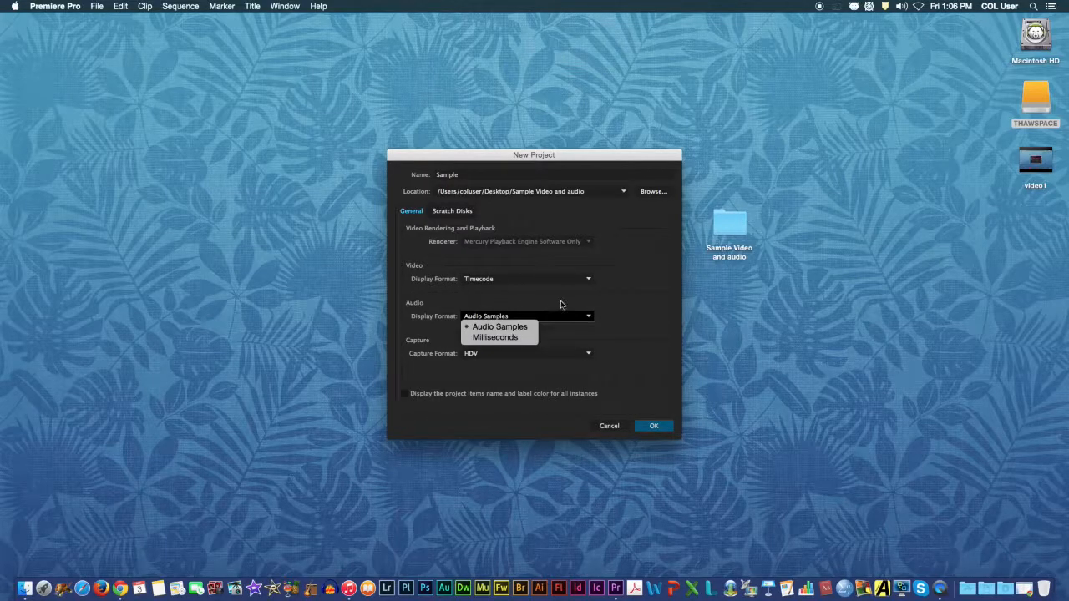
click(551, 278)
click(549, 282)
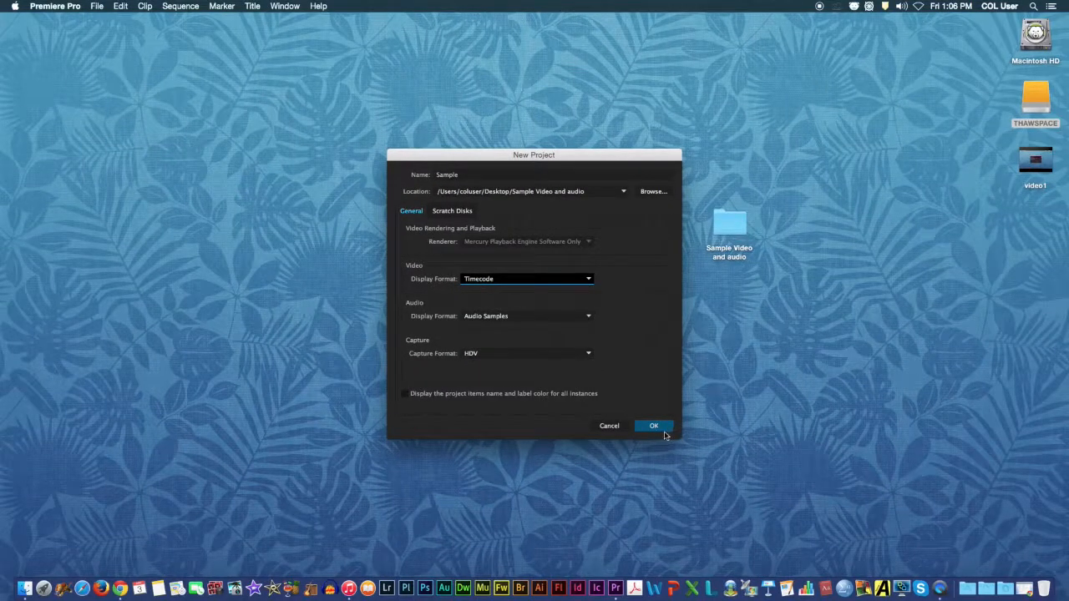
click(654, 427)
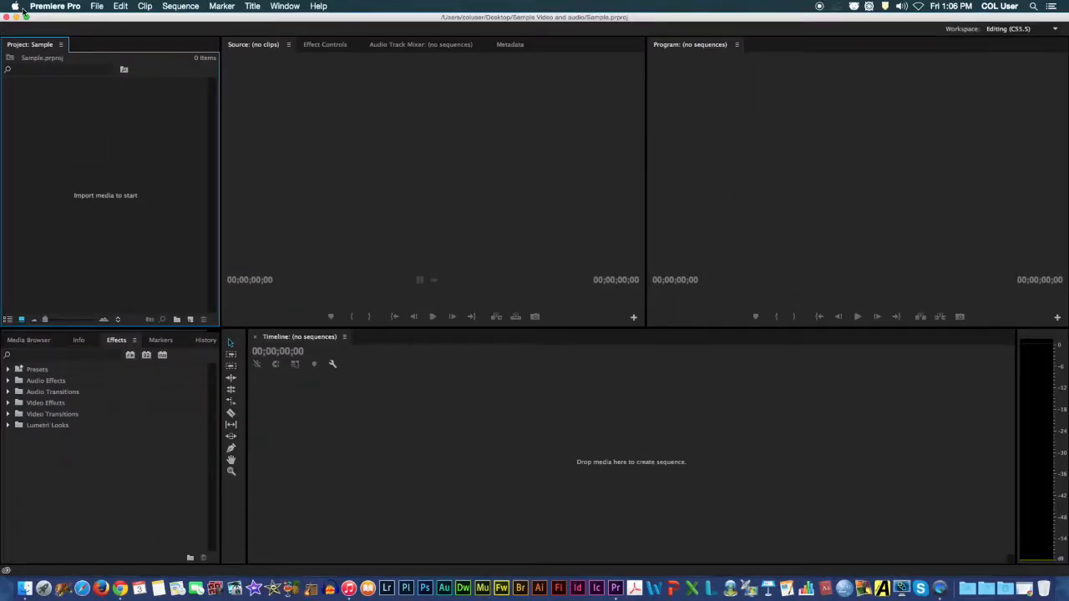
Import the four Boxing .mov clips and gangsta-land-30.wav from the Sample Video and audio folder into the project.
click(97, 6)
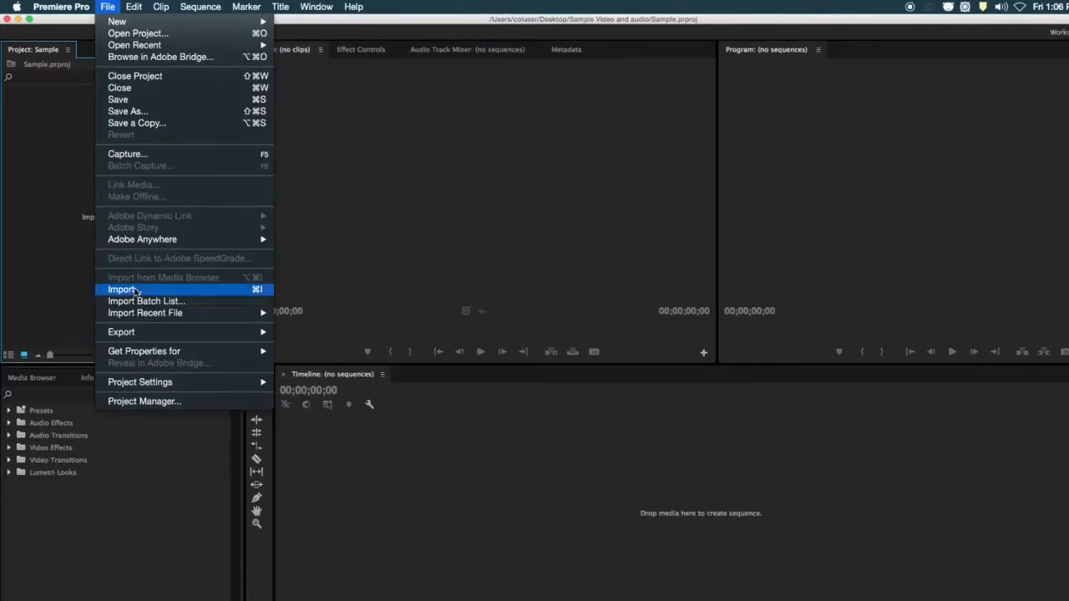
click(134, 290)
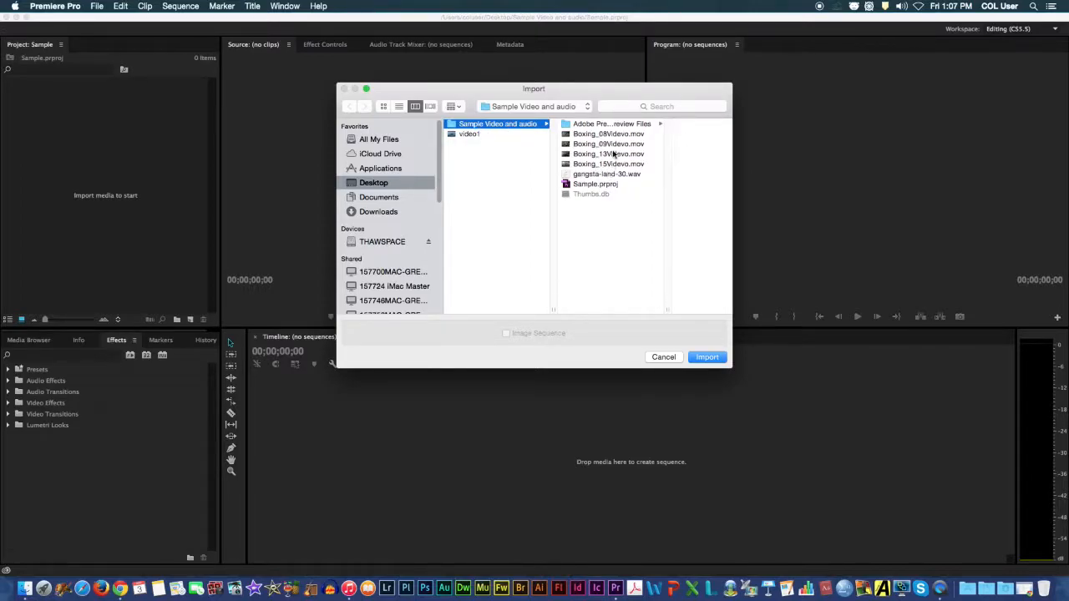
click(601, 136)
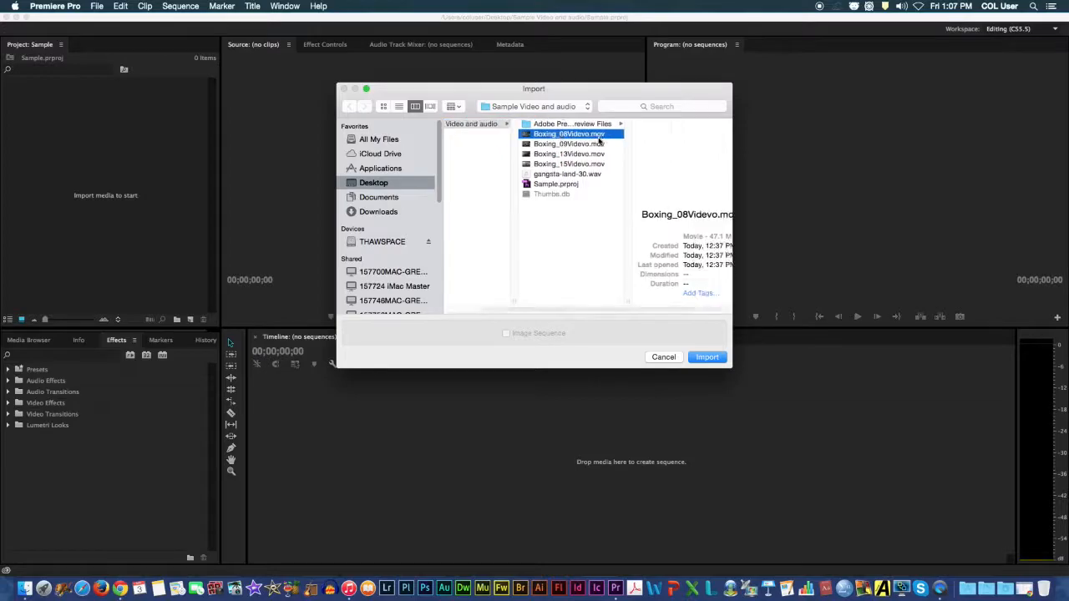
shift+click(540, 175)
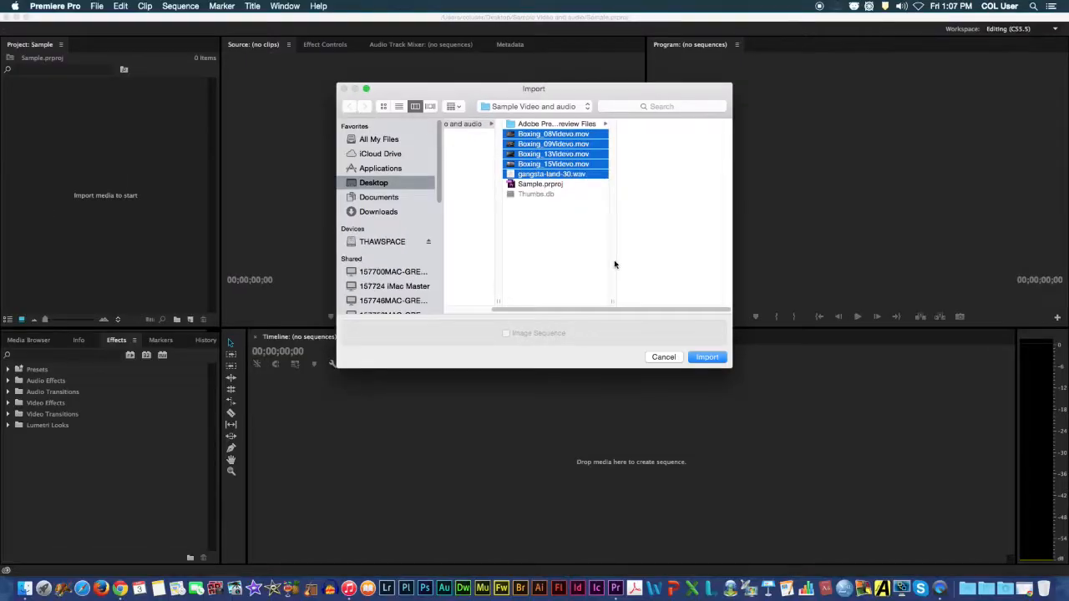
click(698, 362)
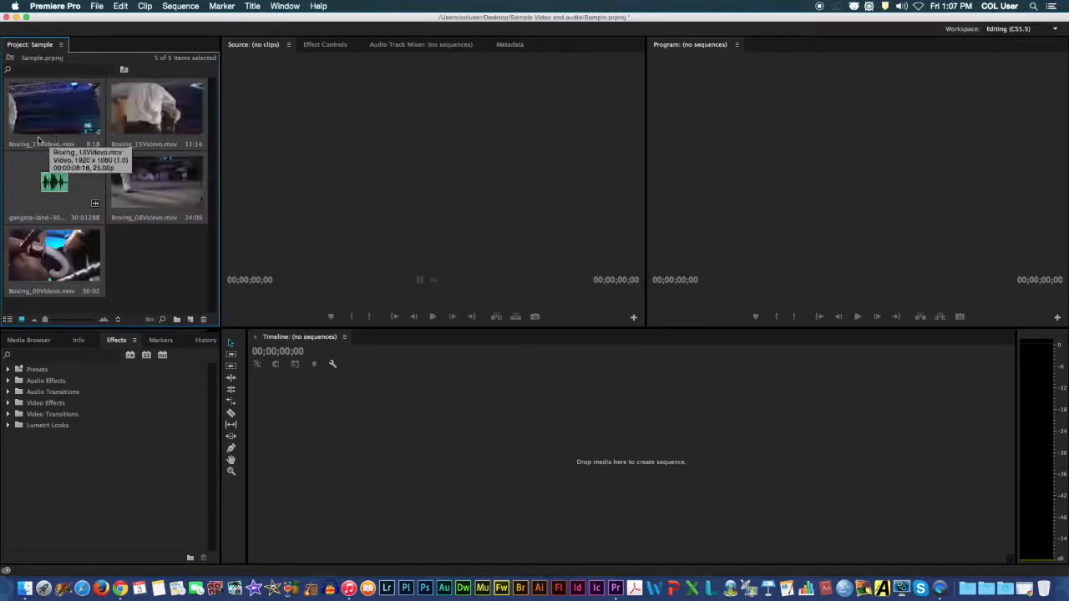
Open Boxing_08Videvo.mov in the Source monitor and play part of it to find a usable section.
click(105, 110)
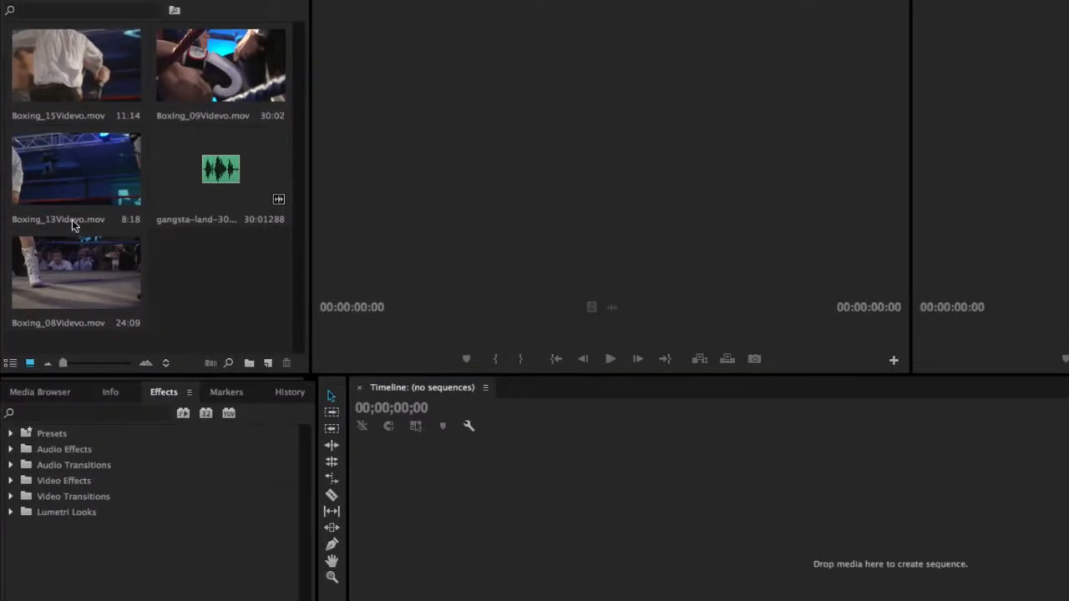
double_click(66, 262)
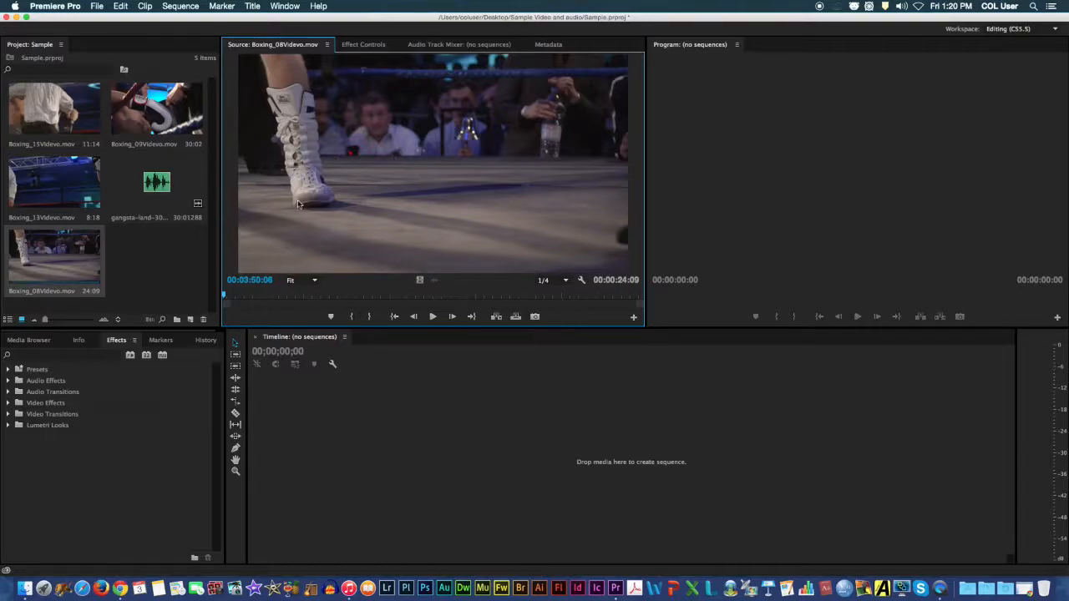
click(432, 317)
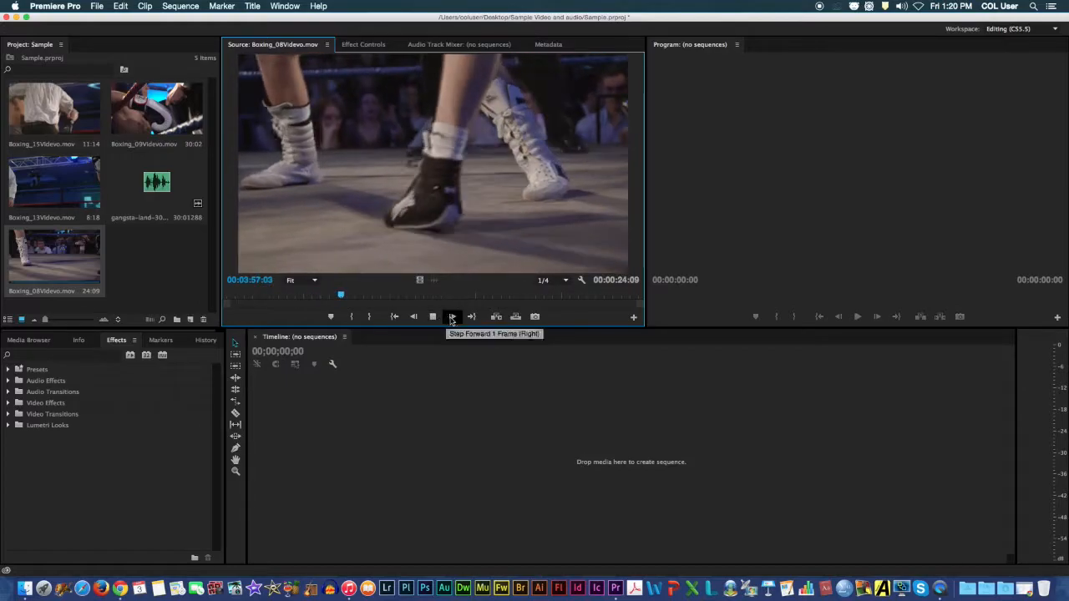
click(433, 318)
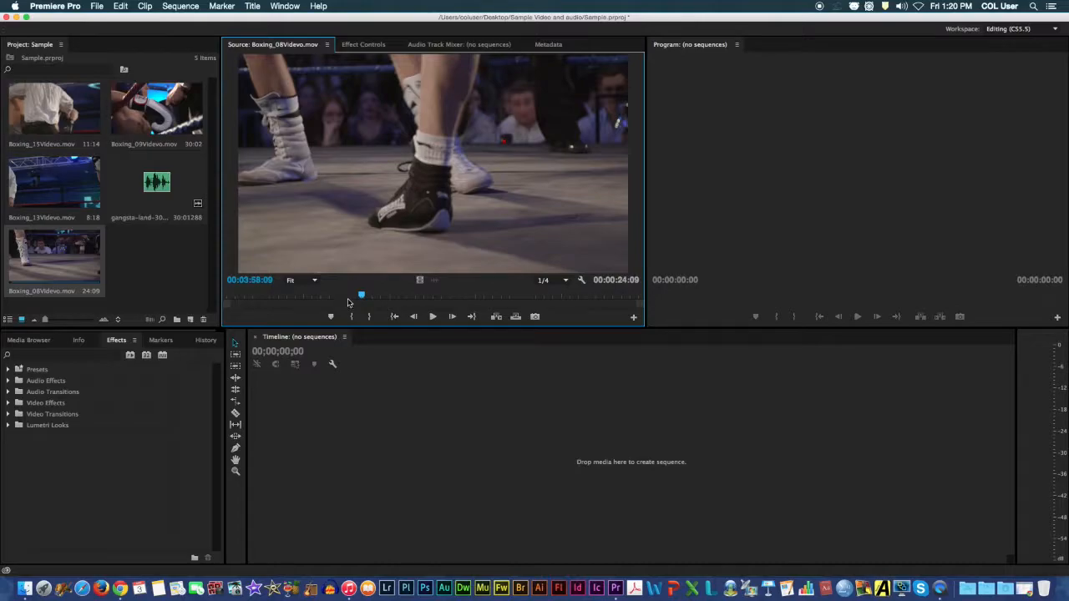
Mark In and Out points around a 5:17 section of Boxing_08Videvo.mov, ending at 00:03:58:15.
mouse_move(361, 296)
mouse_down()
mouse_move(255, 298)
mouse_move(366, 301)
mouse_up()
key(i)
key(o)
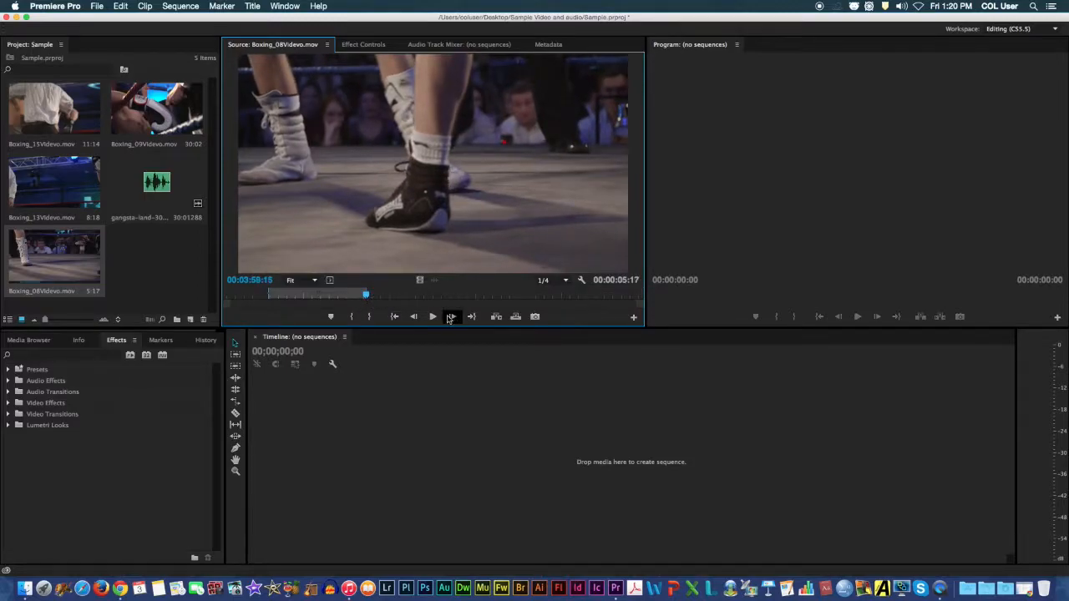
Preview the marked Boxing_08Videvo.mov section and place it in the empty timeline to create a sequence.
click(430, 317)
drag(382, 293, 270, 294)
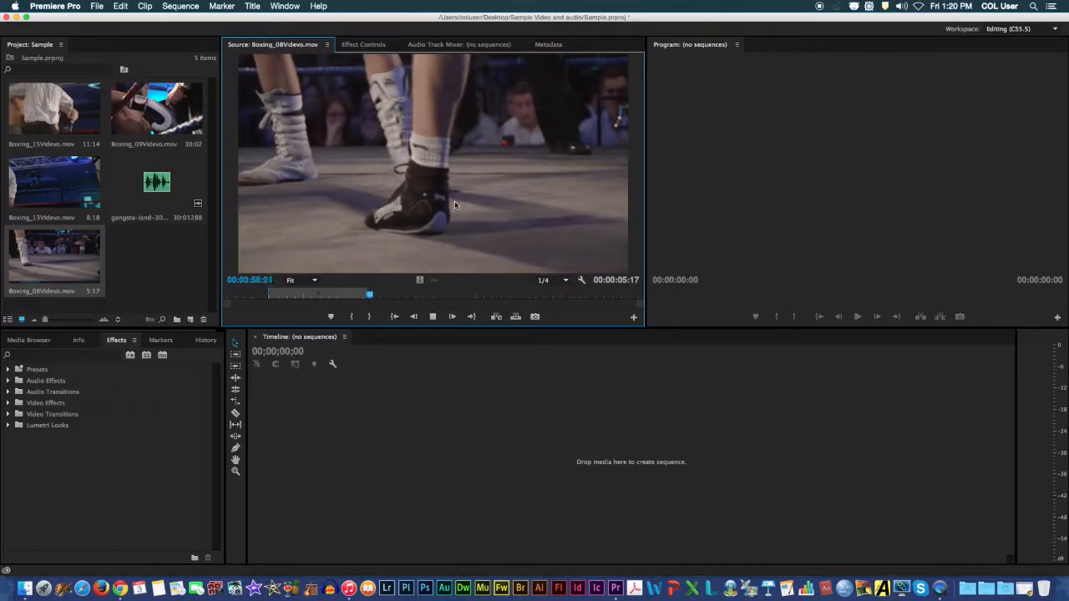
drag(453, 200, 279, 398)
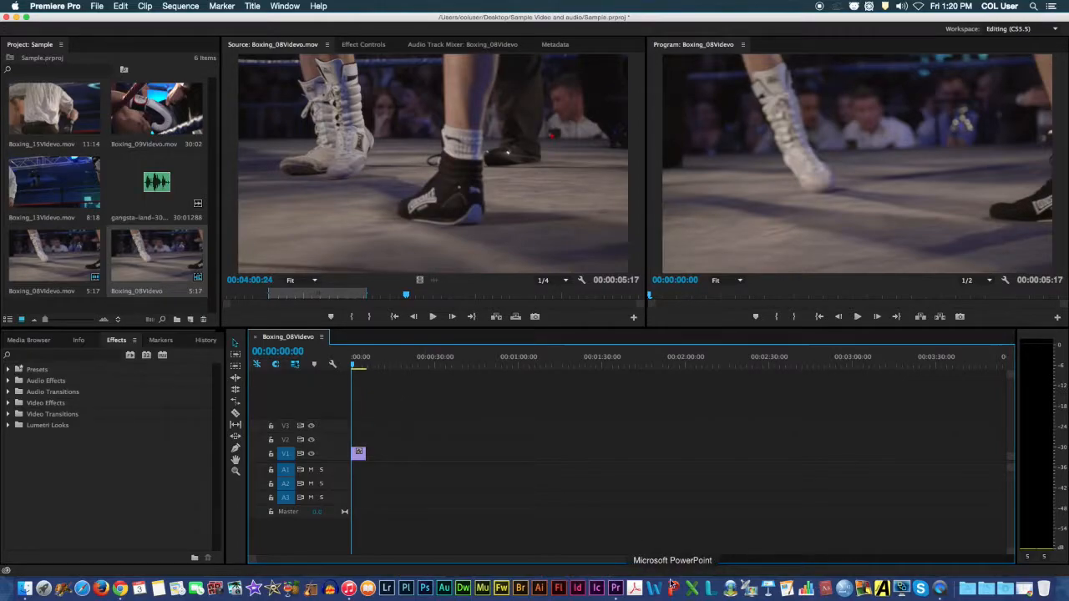
drag(674, 560, 571, 543)
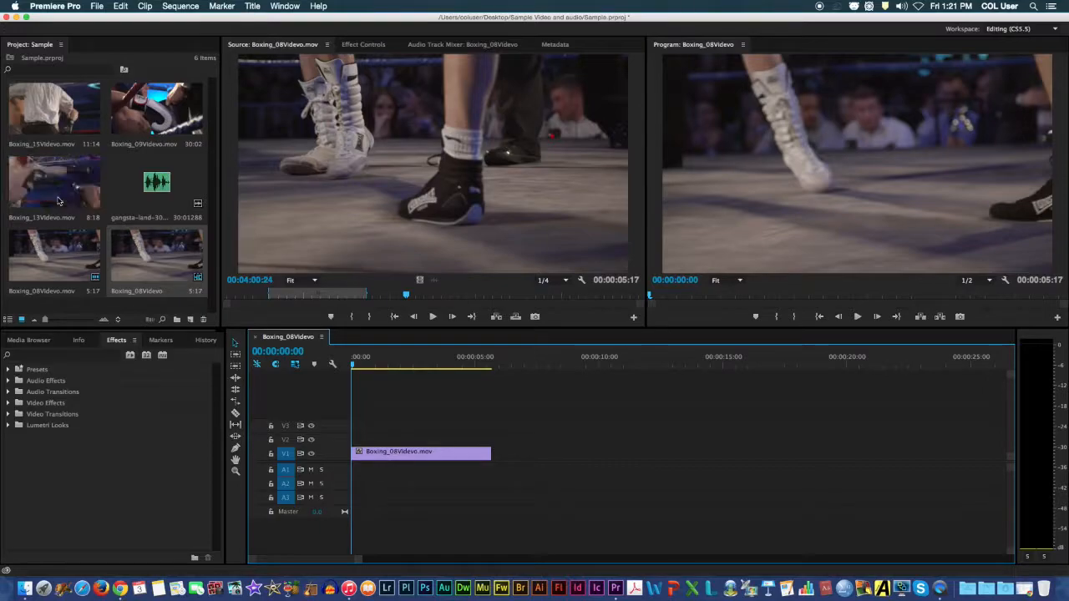
Mark Boxing_13Videvo.mov from 00:06:48:10 to 00:06:50:15 and place that section on V1 directly after the Boxing_08Videvo.mov clip.
drag(58, 201, 410, 170)
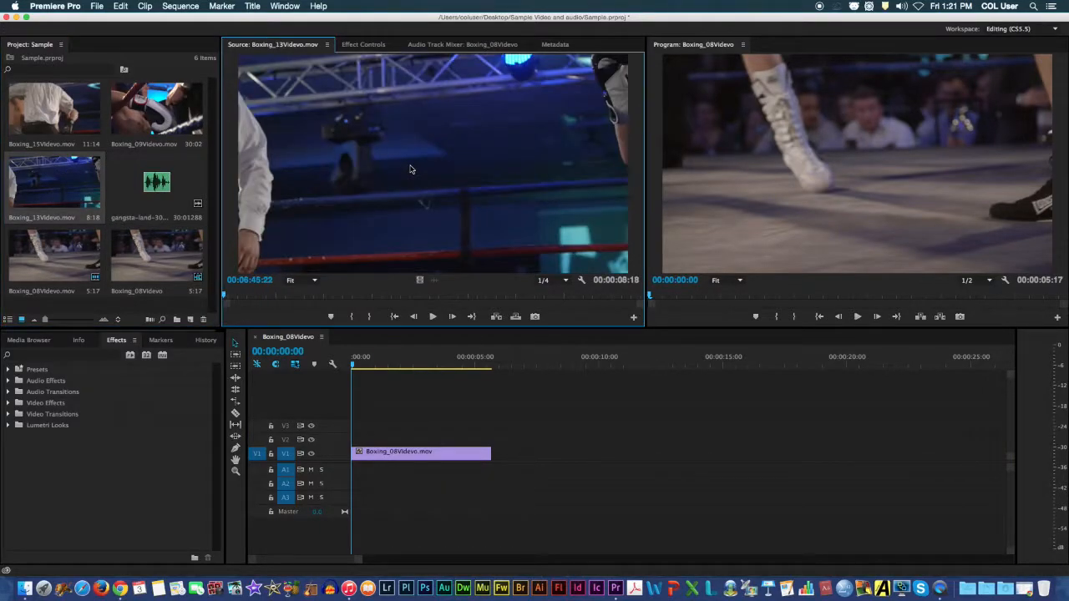
drag(233, 296, 342, 297)
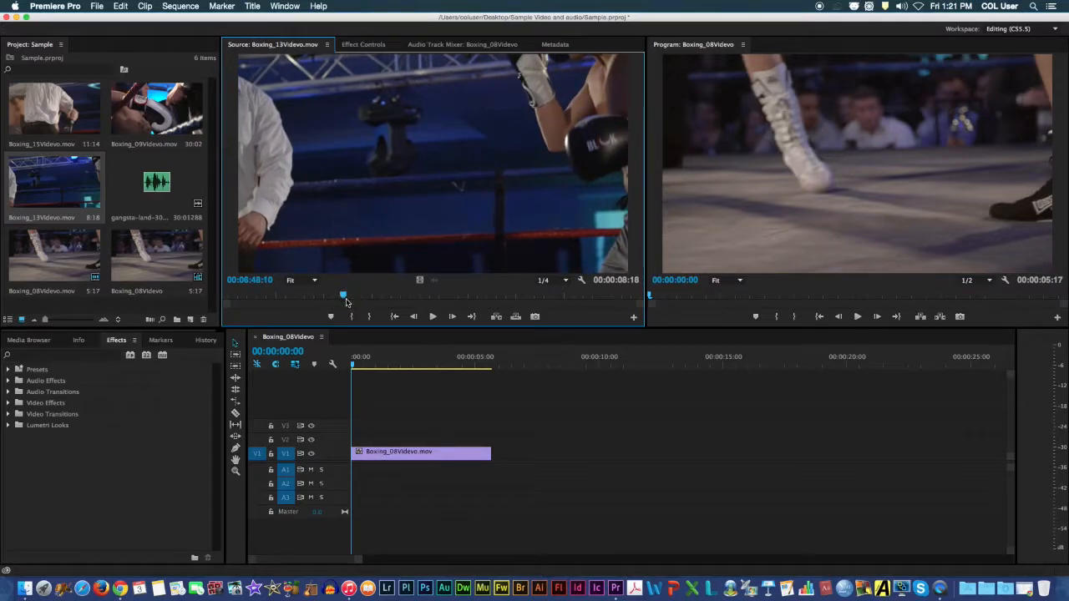
drag(344, 297, 450, 299)
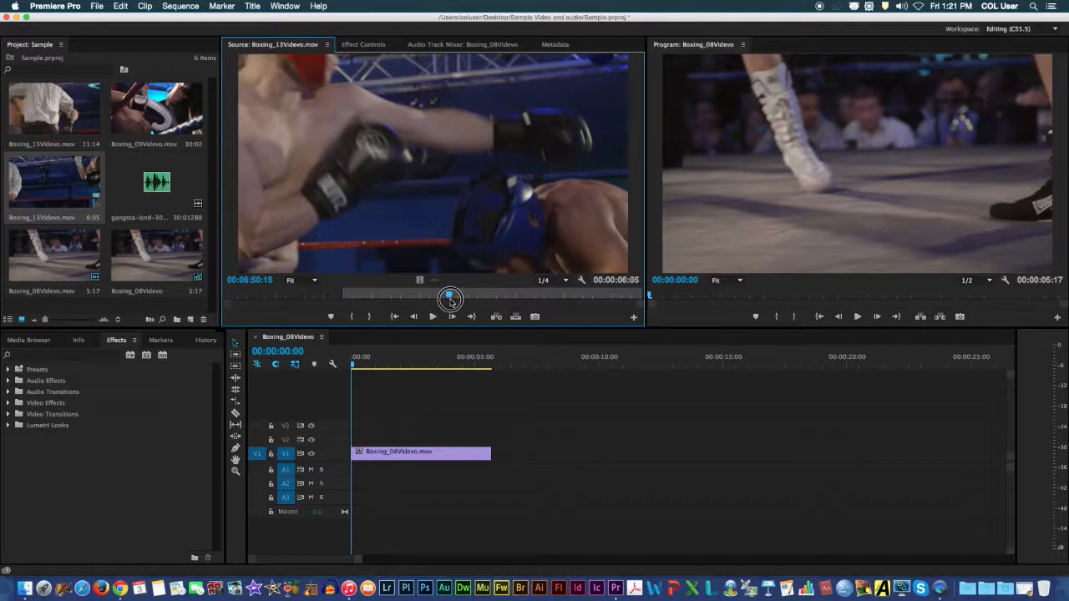
key(o)
drag(429, 214, 493, 451)
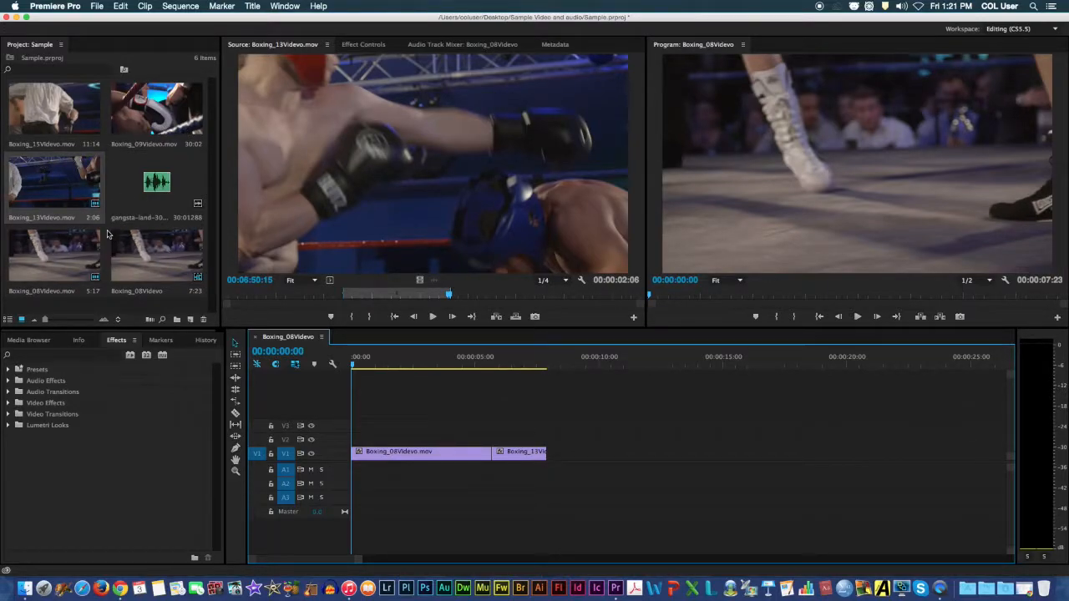
Mark Boxing_15Videvo.mov from 00:07:21:17 to 00:07:24:04 and place that section on V1 directly after the Boxing_13Videvo.mov clip.
click(67, 119)
drag(58, 116, 332, 184)
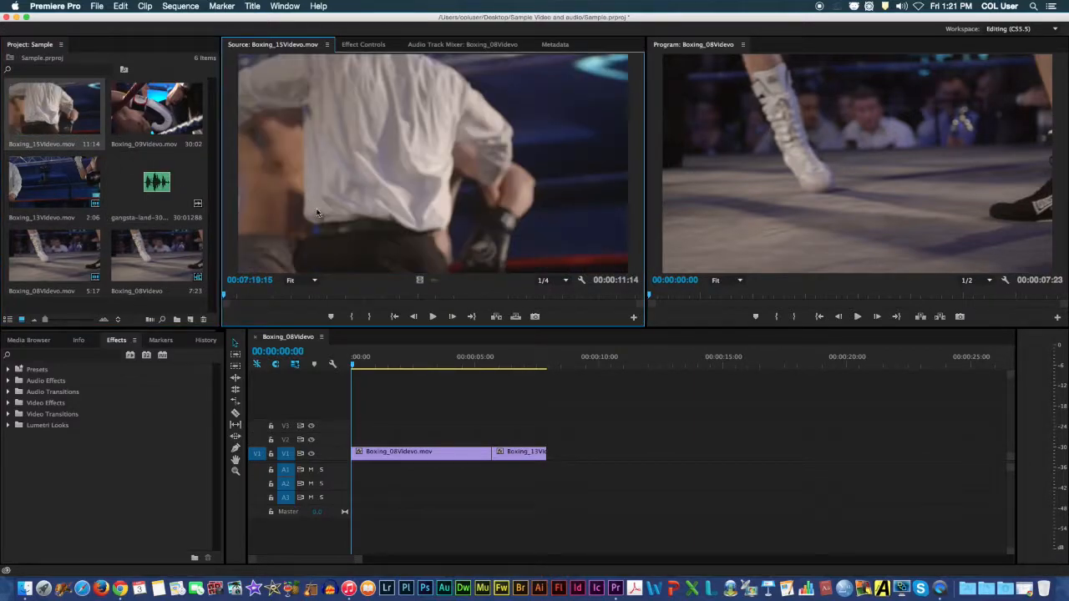
drag(227, 295, 298, 305)
key(i)
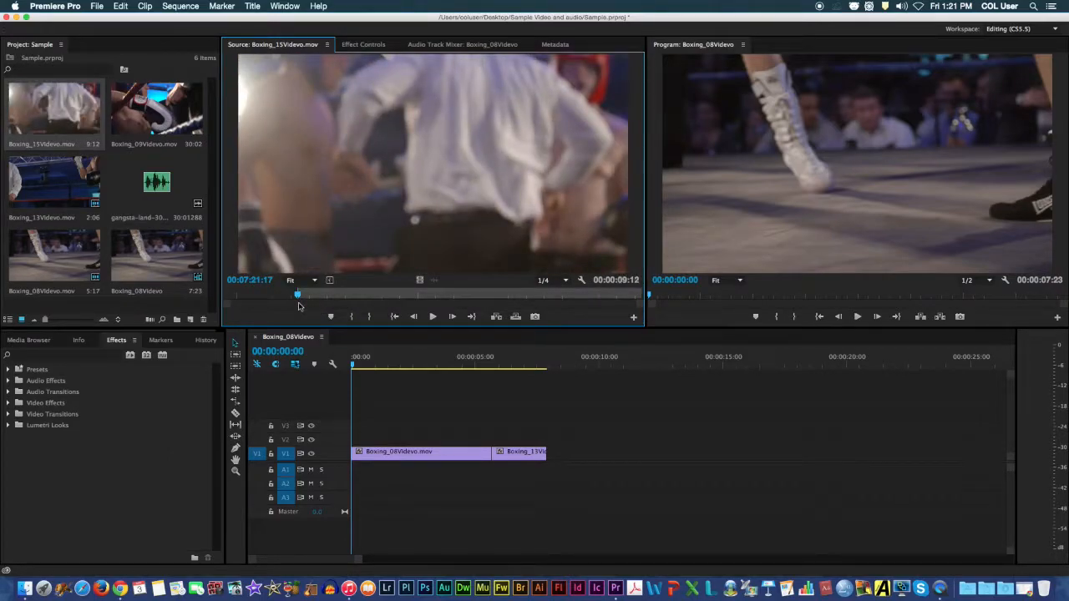
drag(297, 301, 388, 298)
key(o)
drag(396, 232, 564, 462)
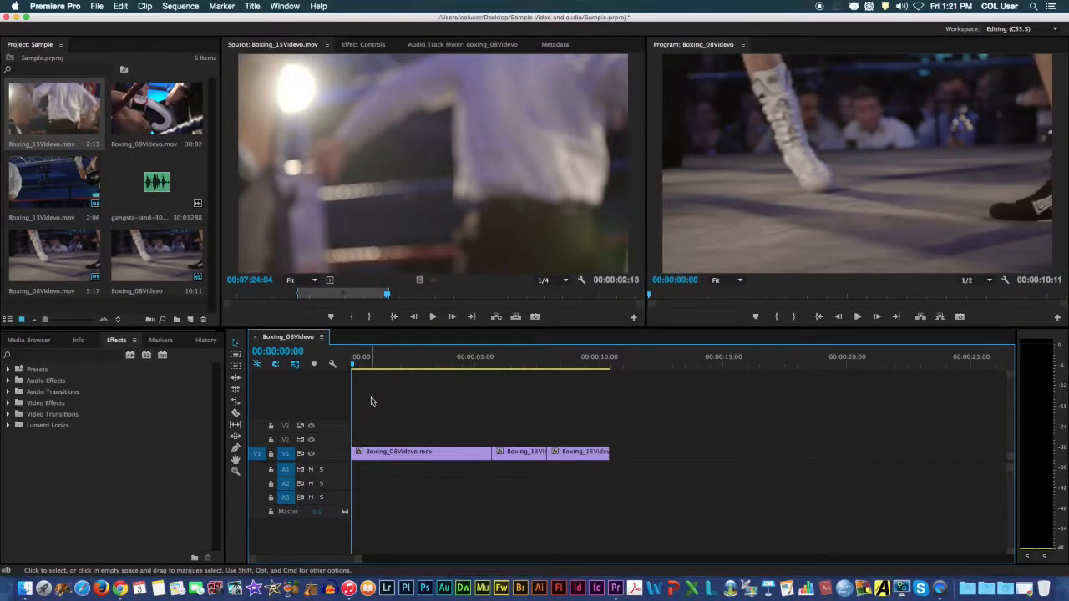
Mark a 9:02 section of Boxing_09Videvo.mov ending at 00:04:37:17 and place it at the end of the V1 clips.
click(154, 131)
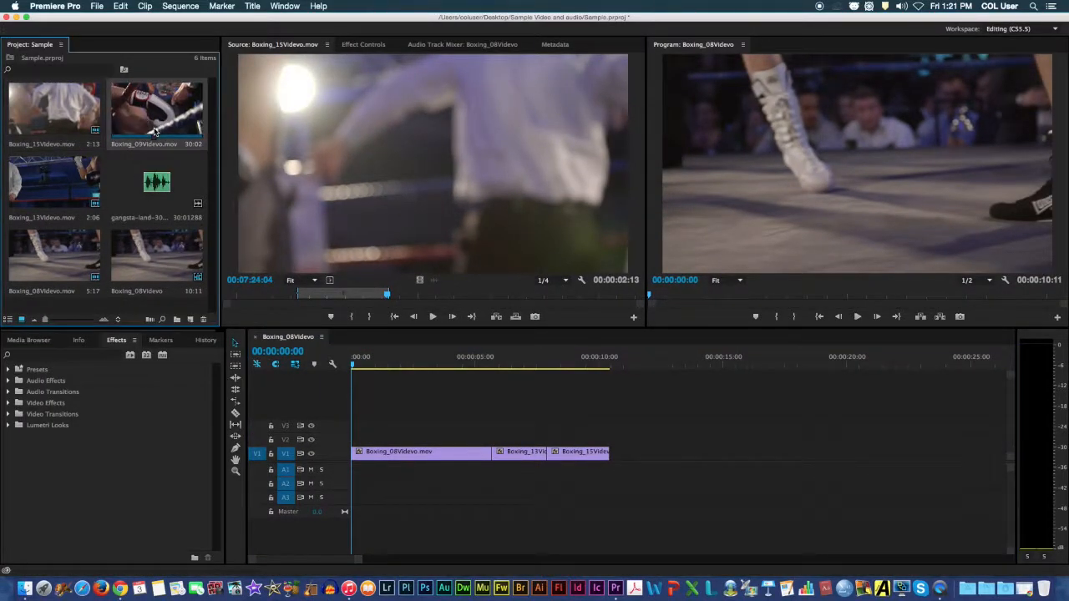
drag(146, 126, 346, 217)
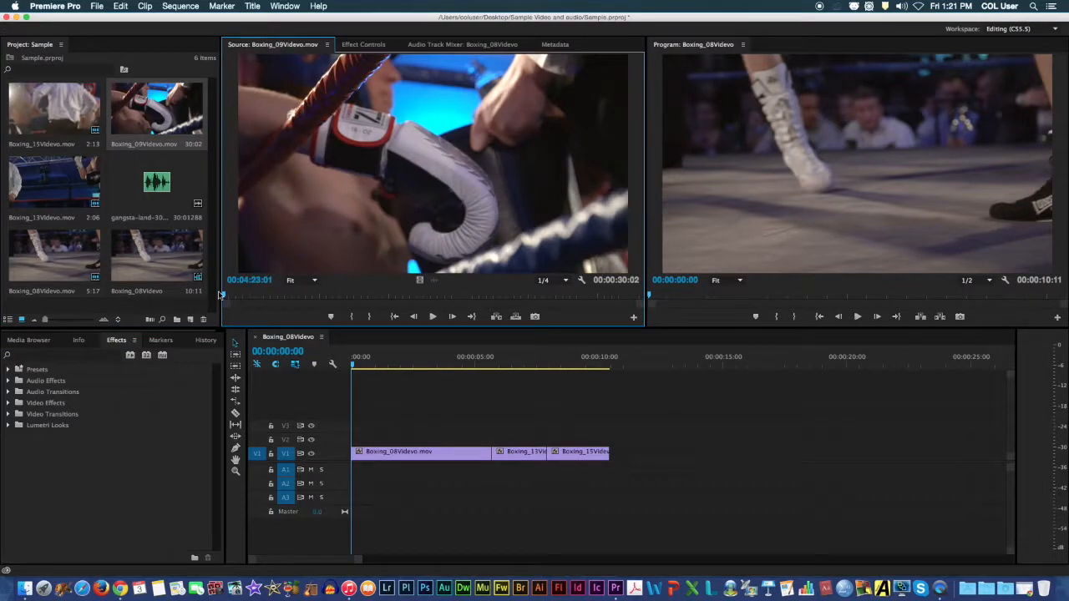
mouse_move(223, 297)
mouse_down()
mouse_move(447, 295)
mouse_move(424, 295)
mouse_up()
key(i)
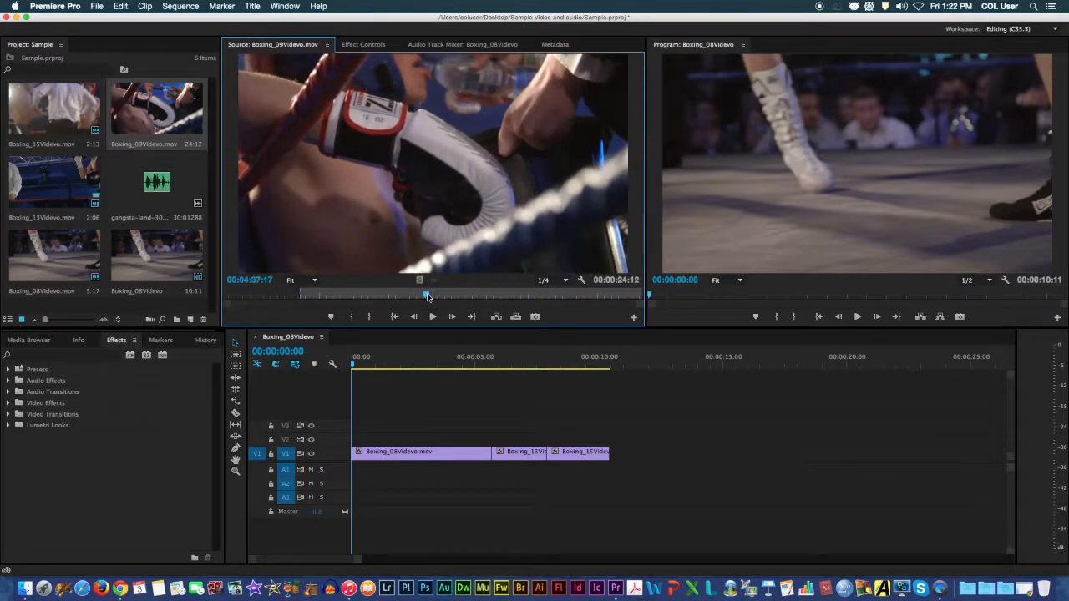
key(o)
drag(449, 227, 615, 464)
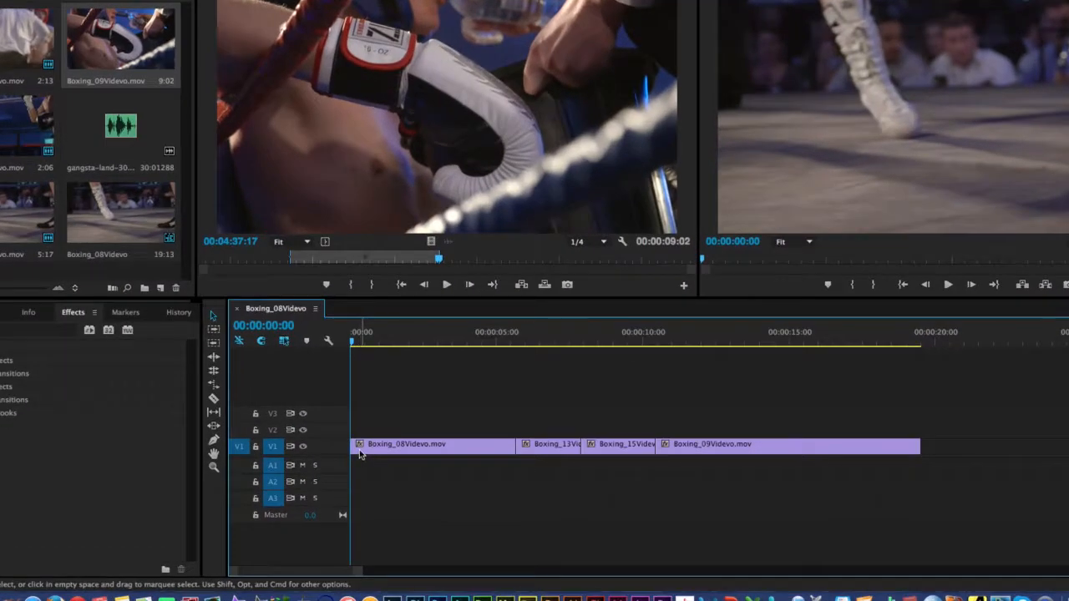
Select the first timeline clip and play the assembled sequence in the Program monitor.
click(360, 452)
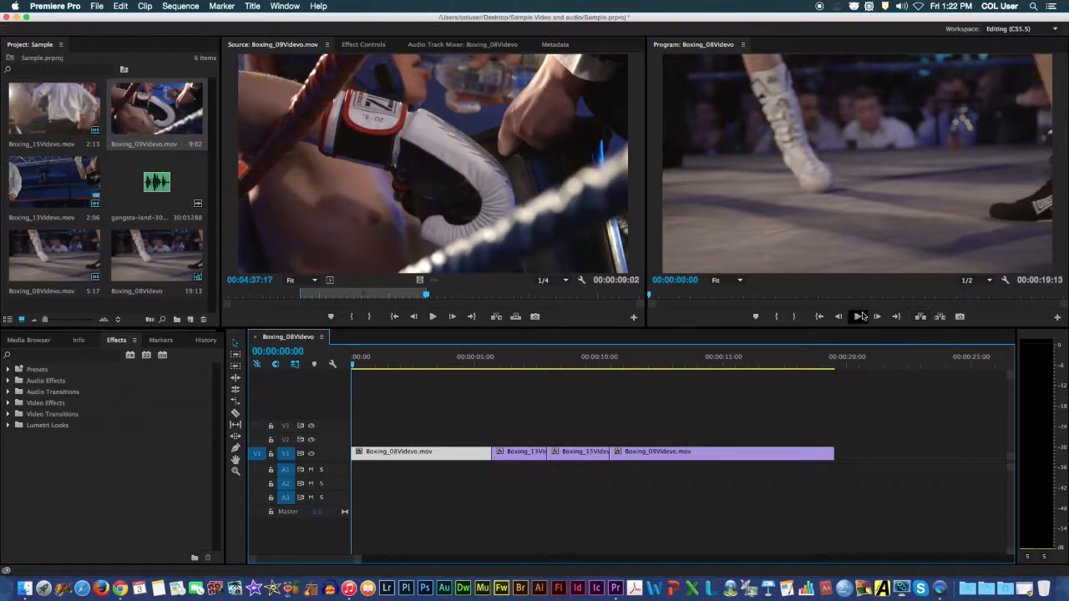
click(860, 317)
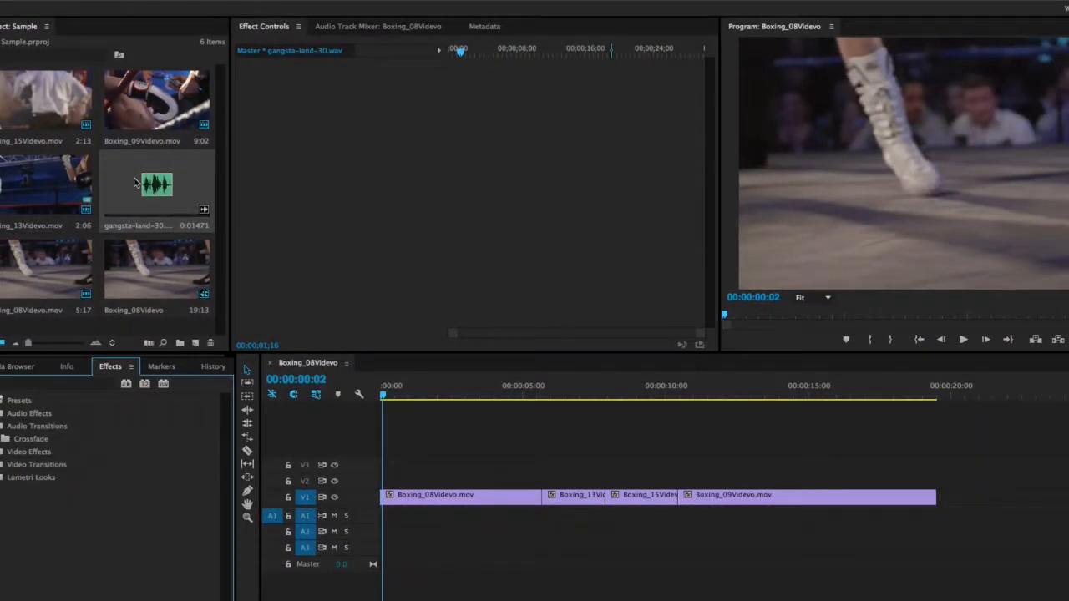
Load gangsta-land-30.wav into the Source monitor and play the music from 00;00;01;05.
drag(136, 181, 327, 196)
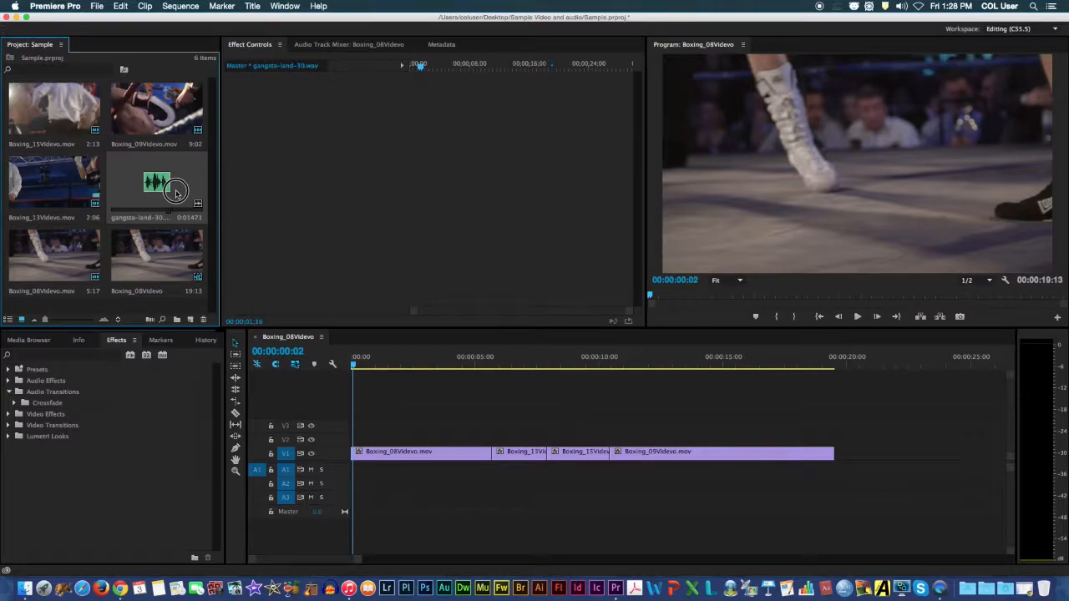
double_click(167, 194)
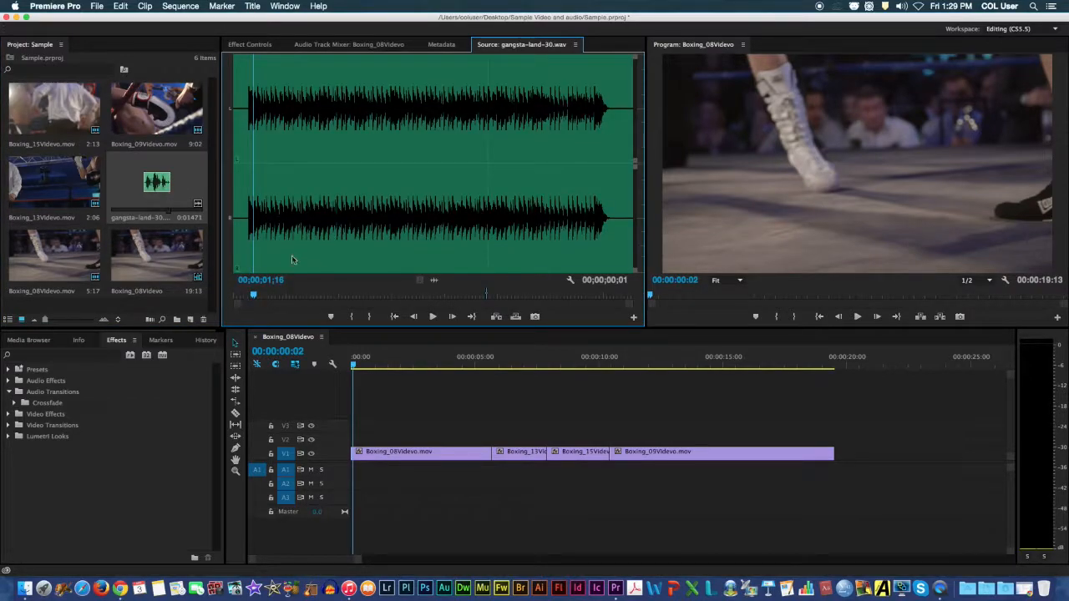
drag(258, 296, 248, 295)
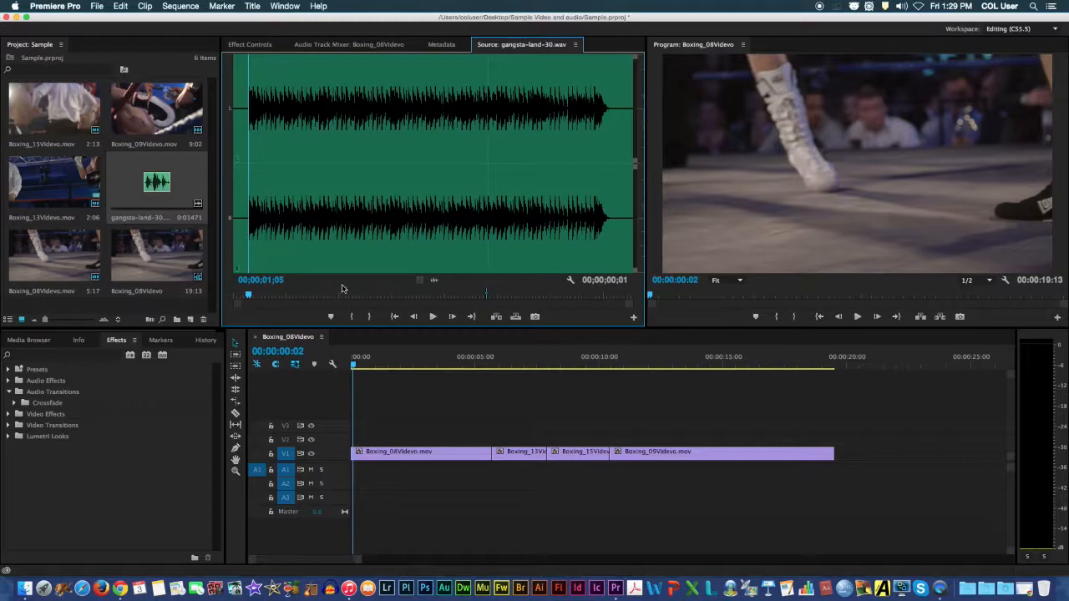
click(431, 318)
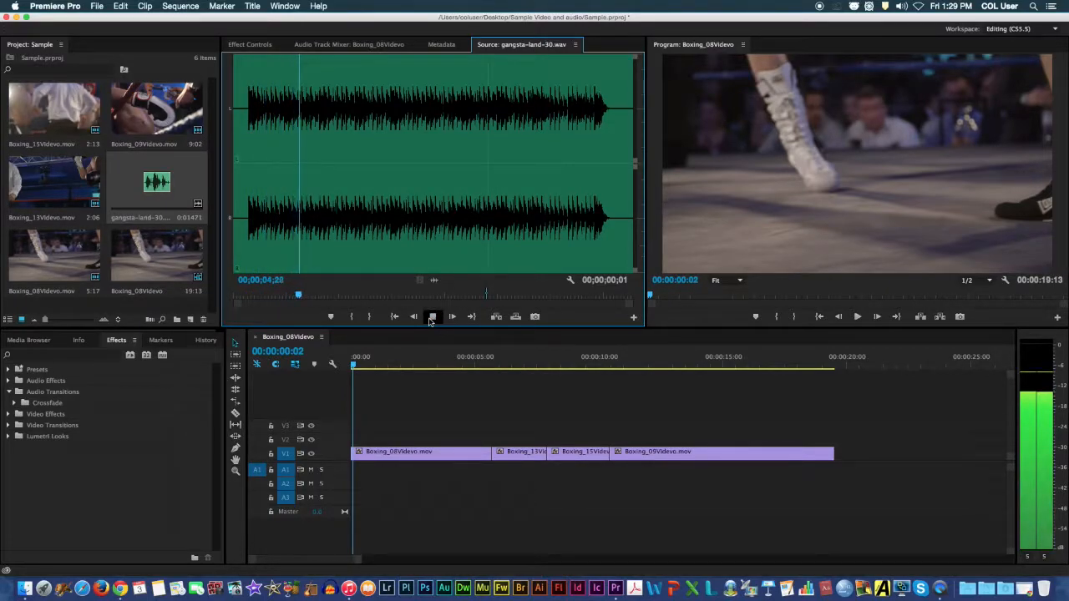
click(431, 317)
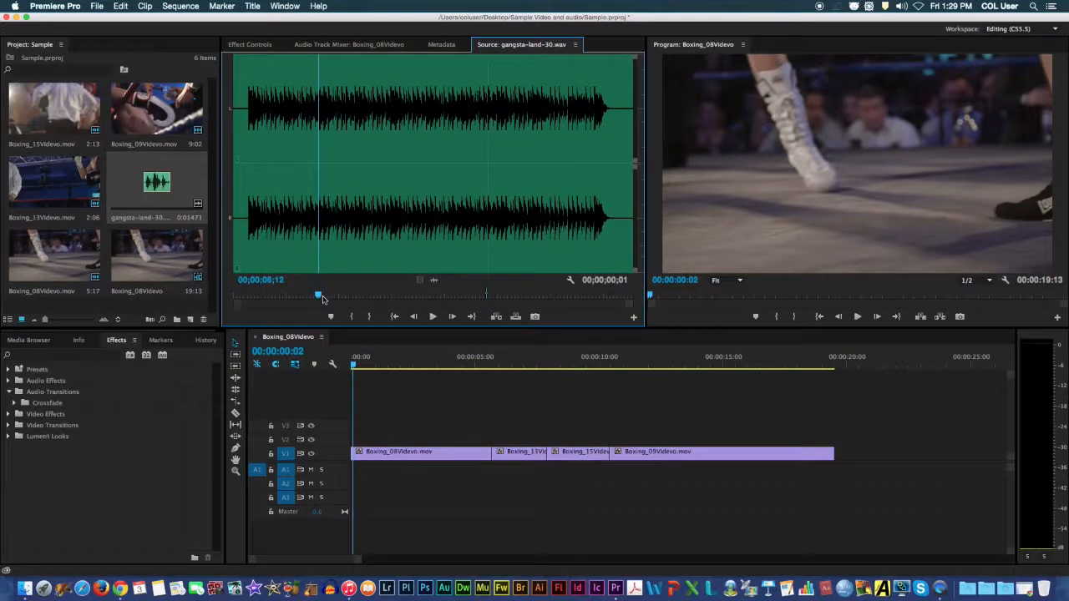
Mark gangsta-land-30.wav from 00;00;01;14 to 00;00;17;22 and place that section on A1 at the start of the sequence.
drag(322, 298, 253, 297)
key(i)
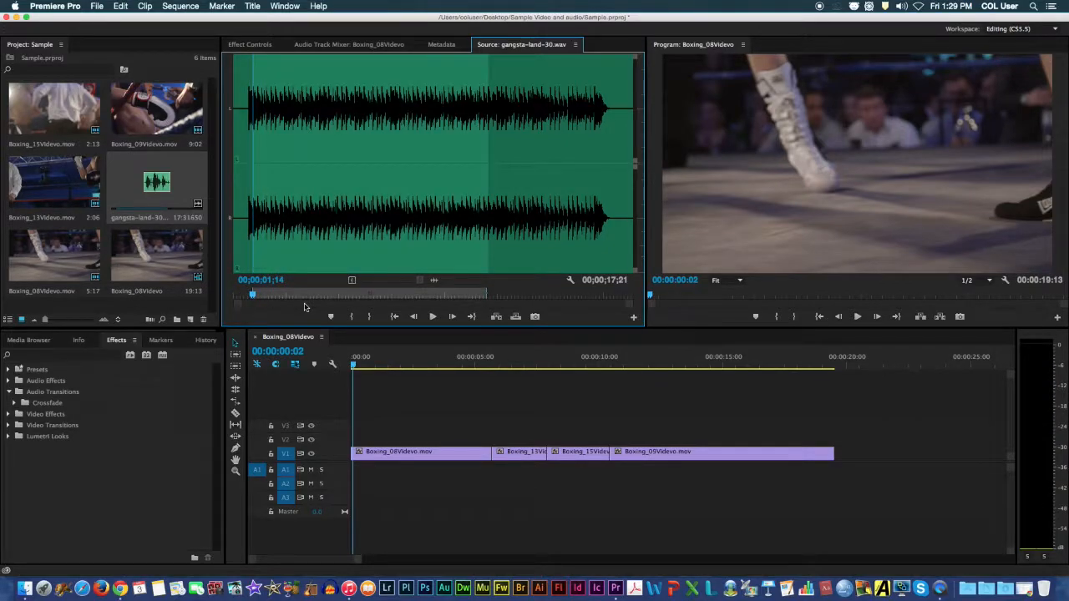
drag(254, 291, 467, 306)
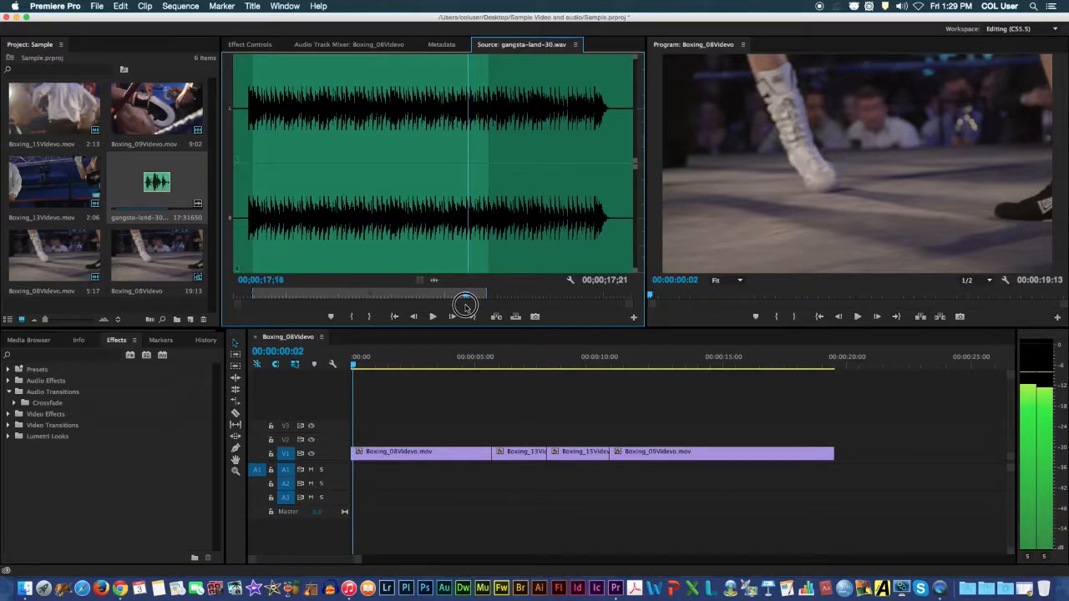
key(o)
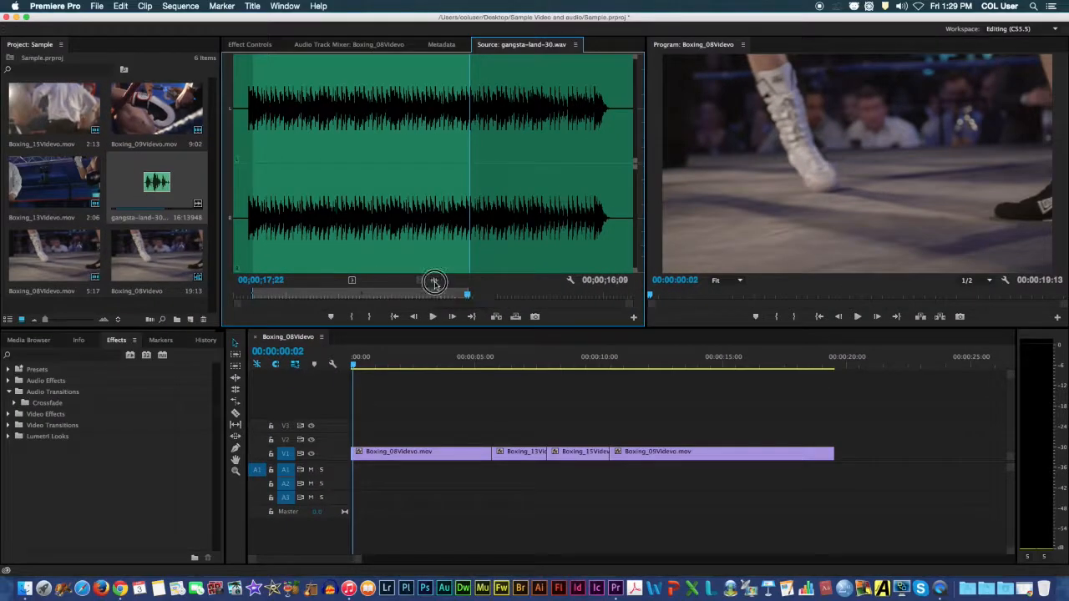
drag(435, 280, 357, 470)
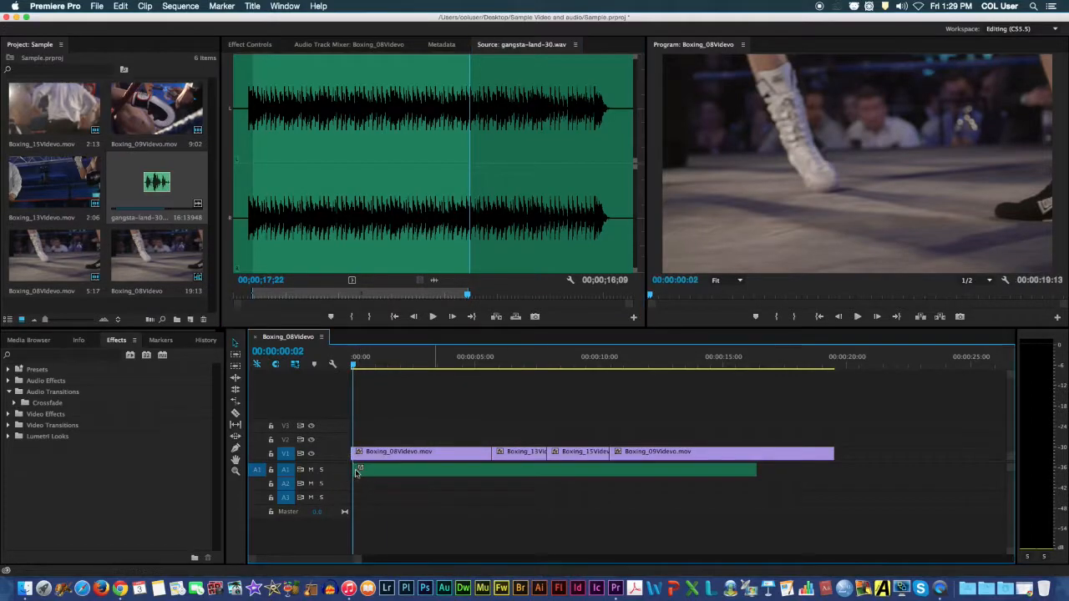
Extend the A1 music clip to the end of the last V1 clip and play the sequence with the music.
click(739, 472)
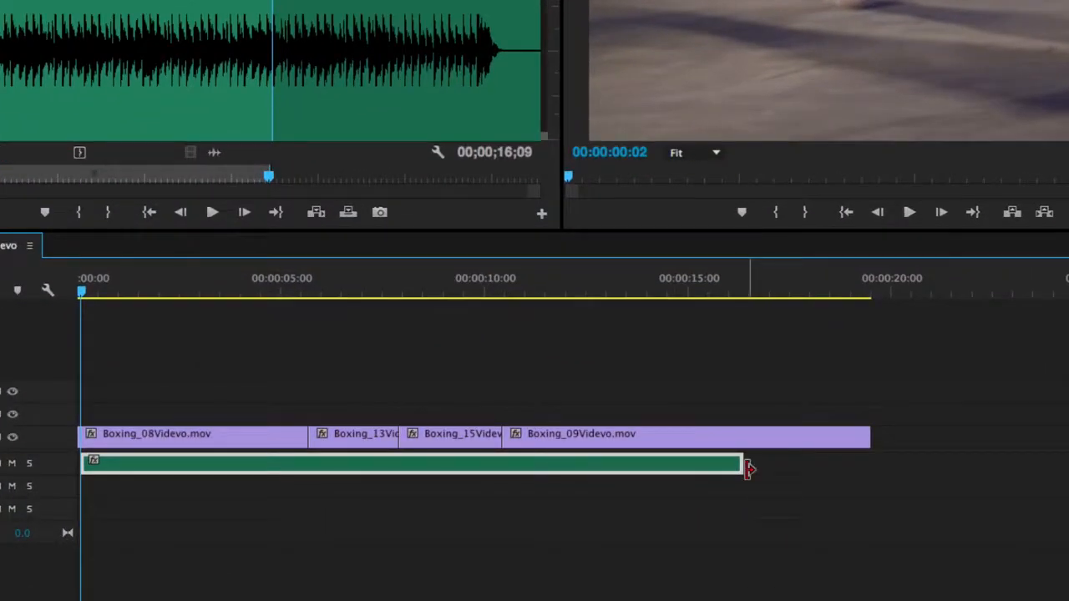
drag(739, 465, 865, 463)
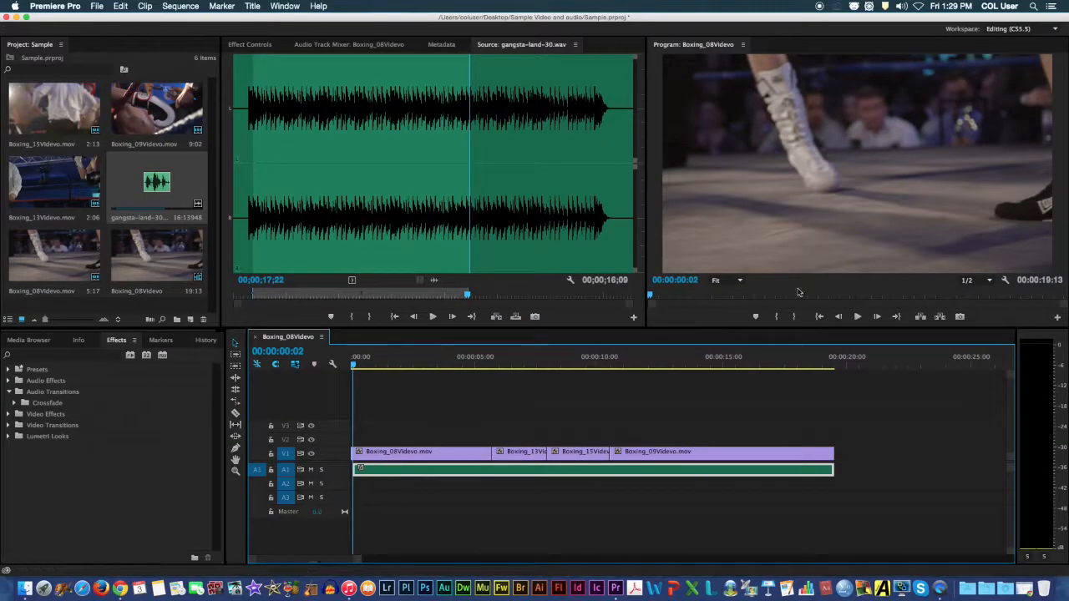
click(857, 316)
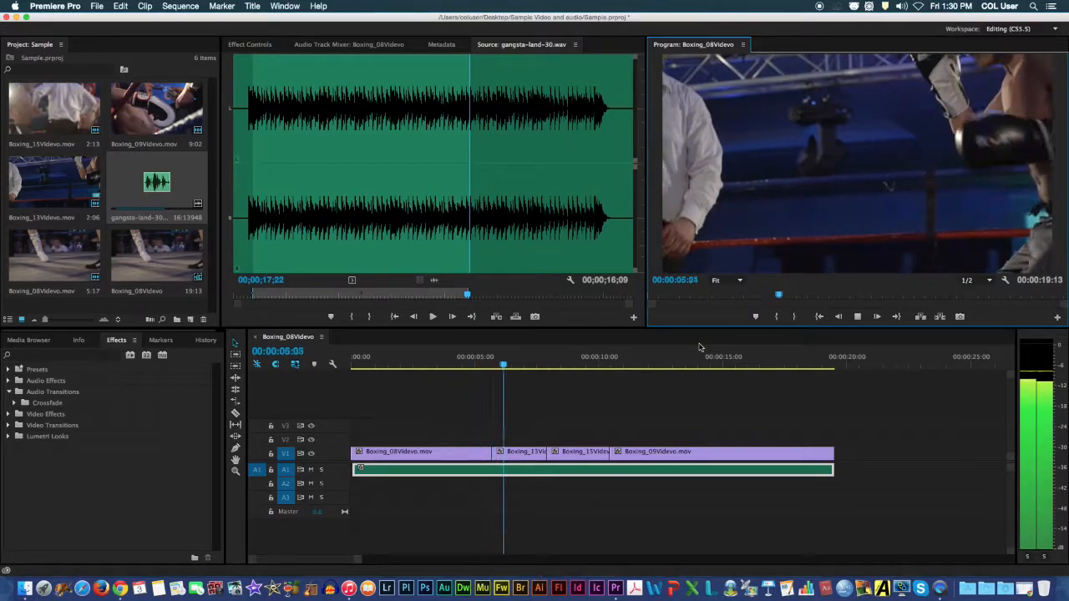
click(856, 317)
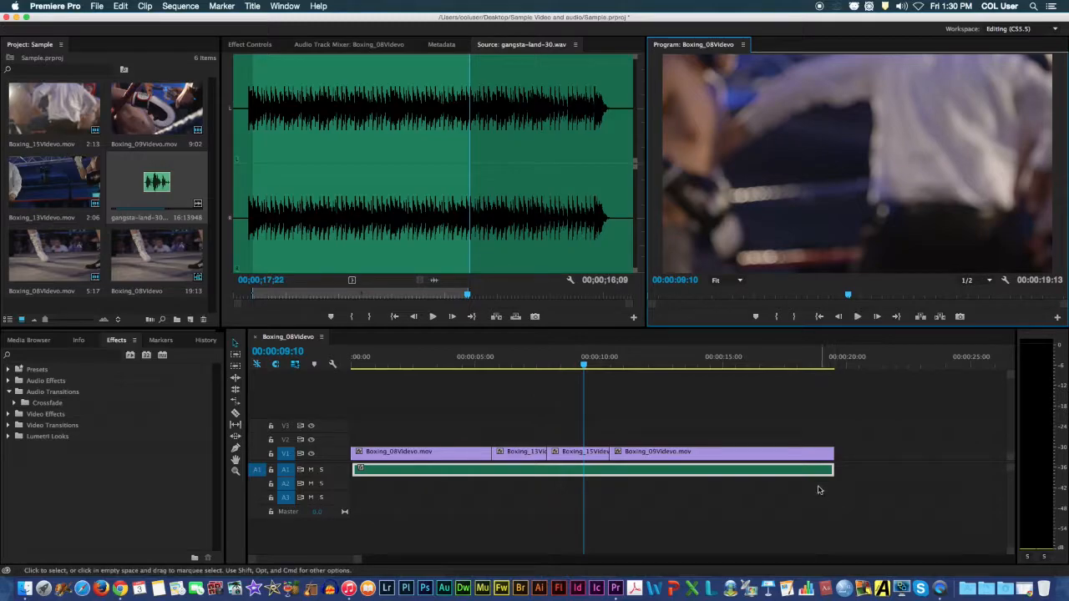
Enlarge the A1 track to show the stereo waveforms and move the sequence playhead back to 00:00:00:08.
drag(820, 480, 823, 477)
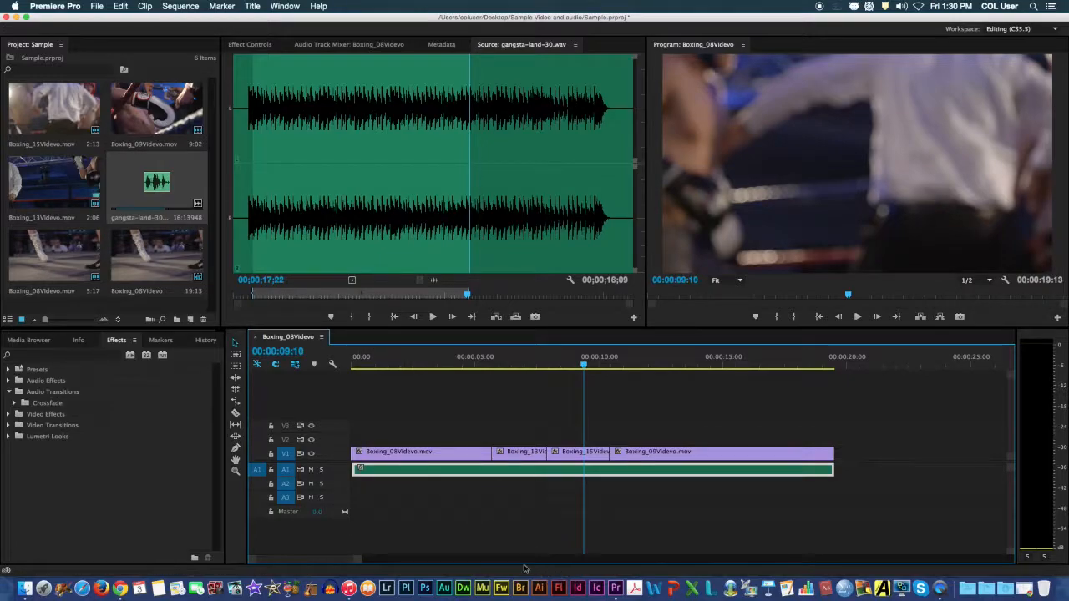
drag(1012, 462, 1009, 474)
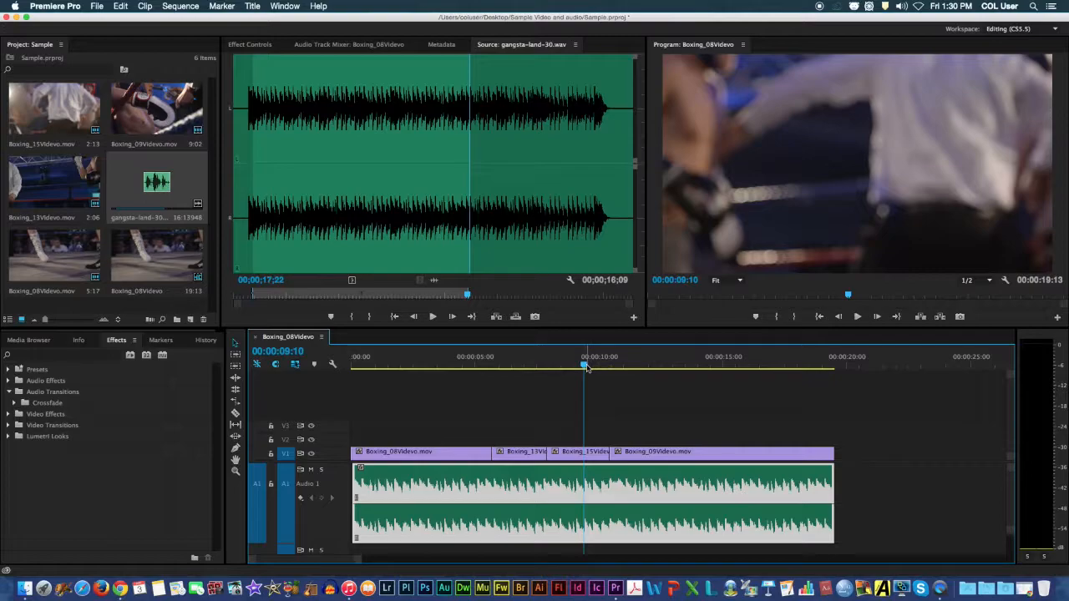
drag(586, 367, 360, 367)
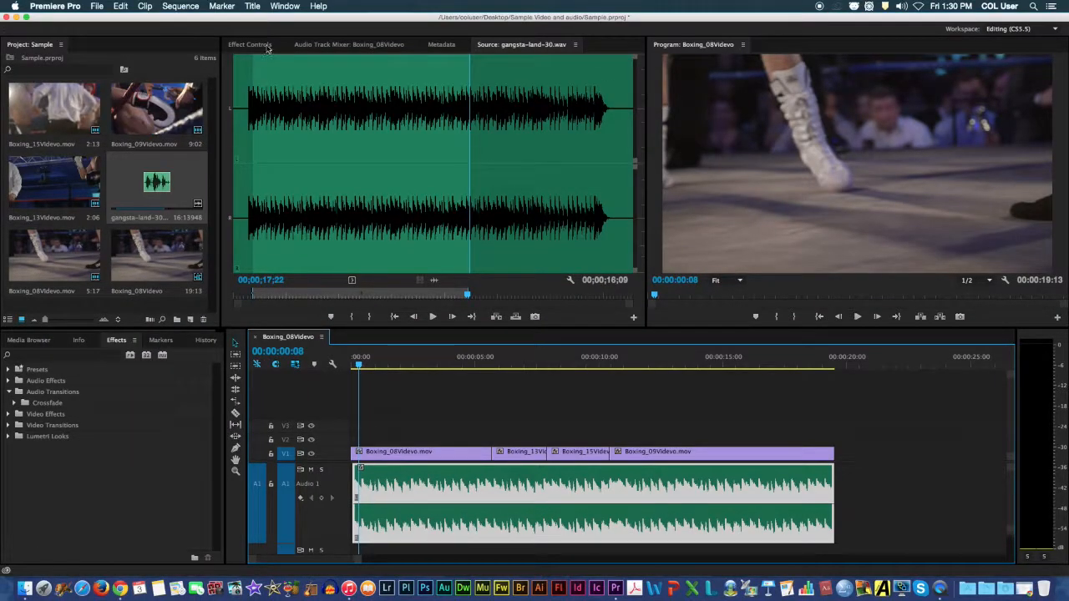
Examine the Volume and Channel Volume effect settings of the music clip on A1.
click(250, 44)
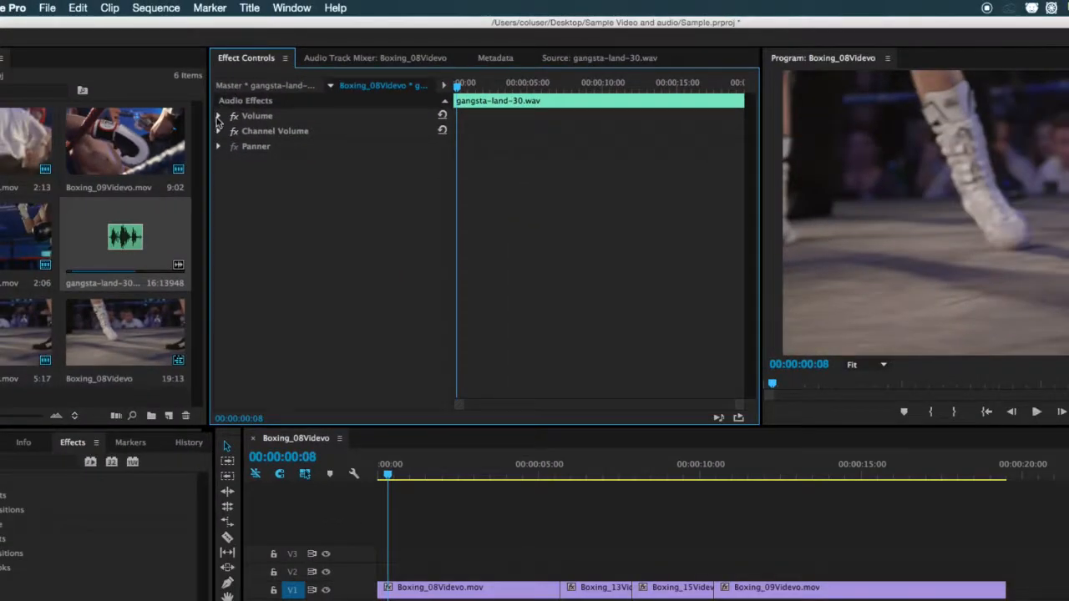
click(218, 117)
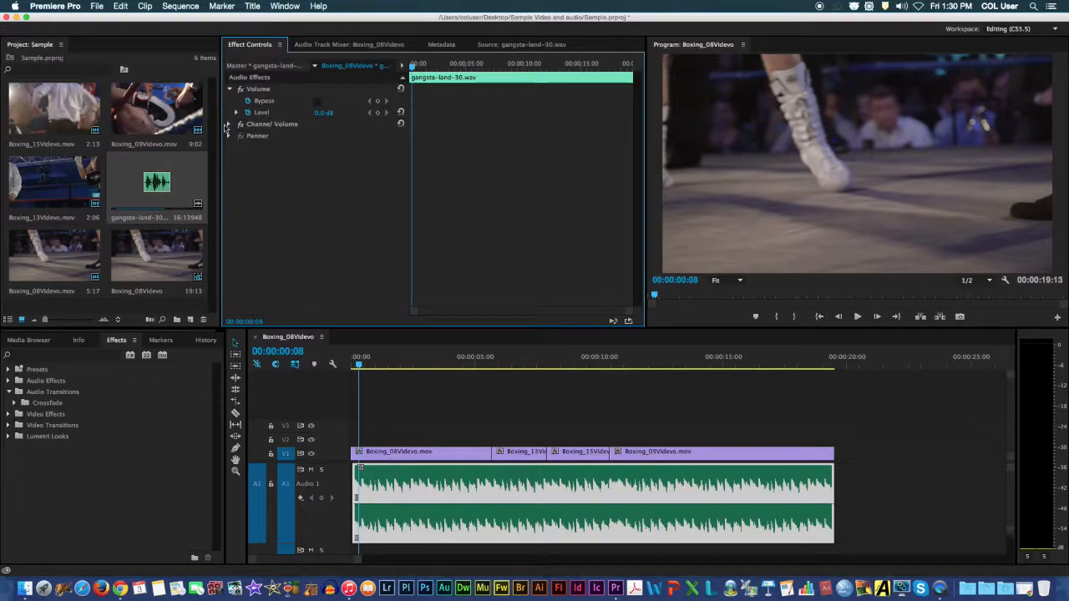
click(228, 125)
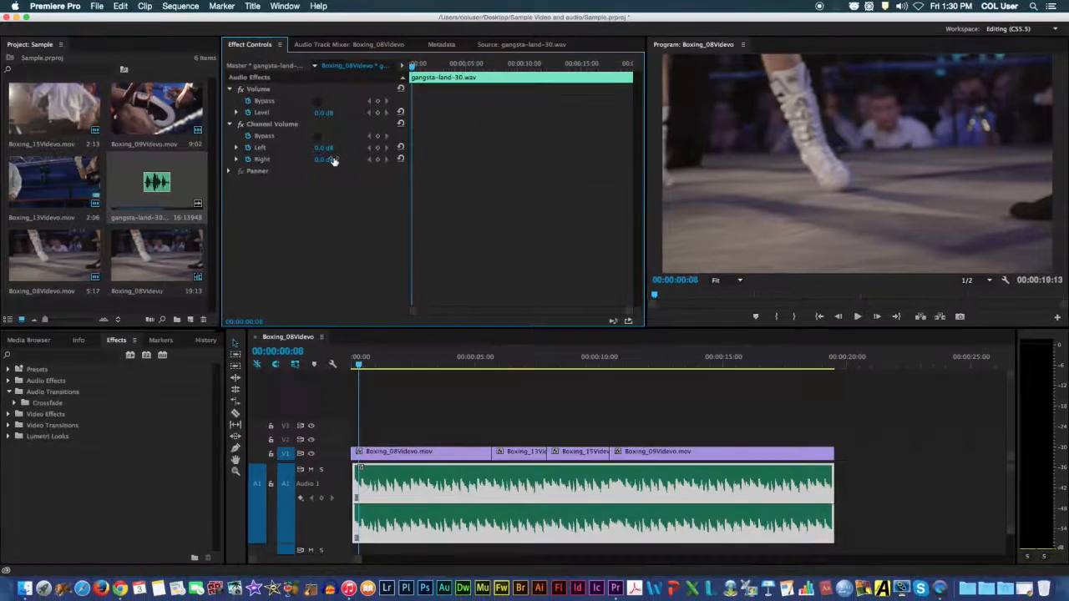
click(229, 89)
click(229, 100)
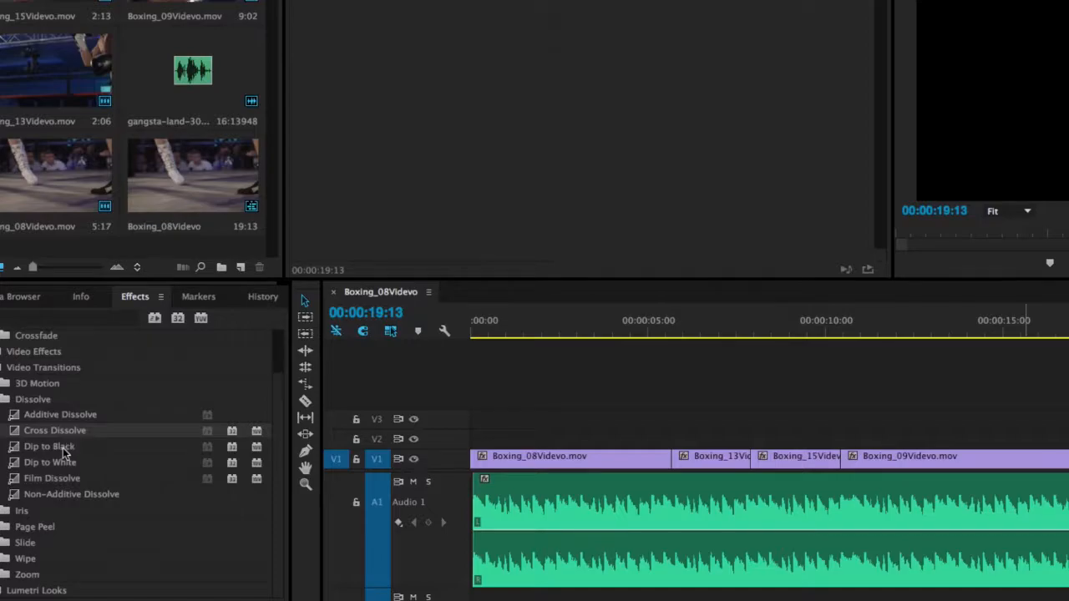
Apply a Cross Dissolve transition to each of the three cuts between the V1 clips.
click(105, 431)
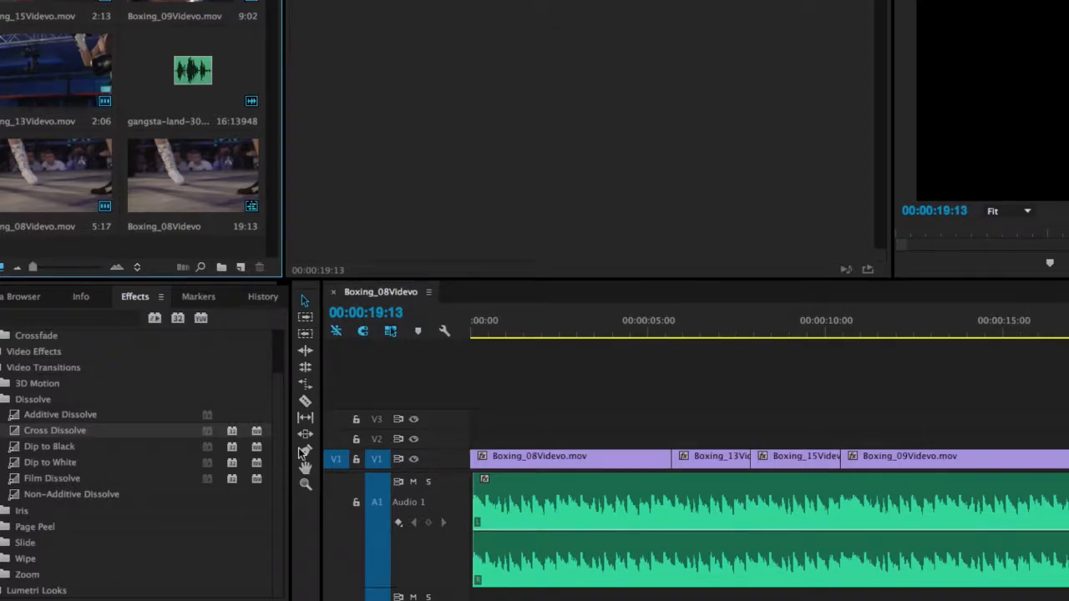
click(89, 428)
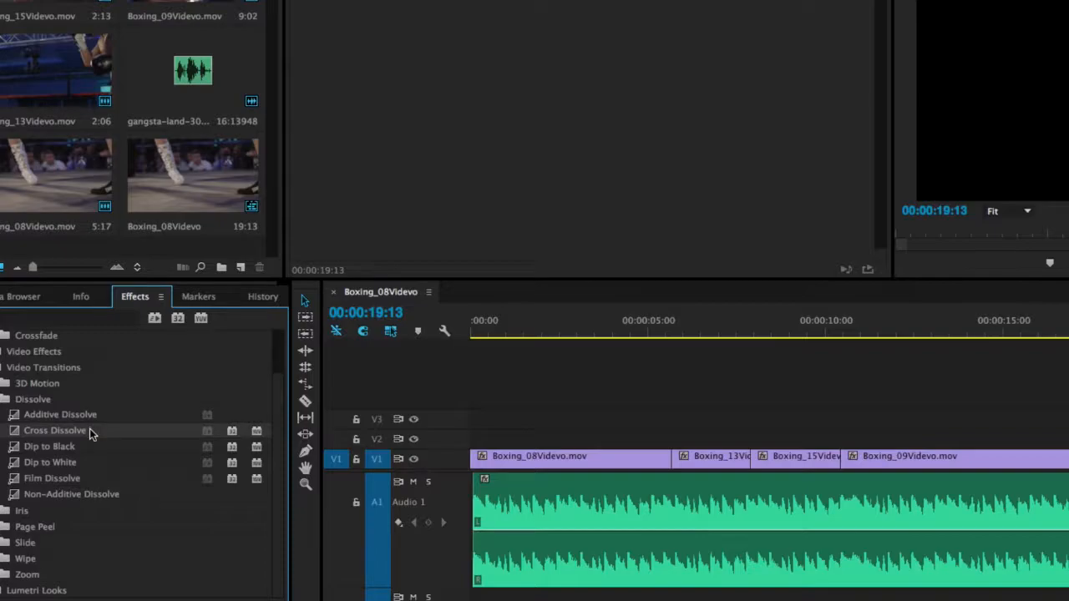
drag(89, 428, 675, 462)
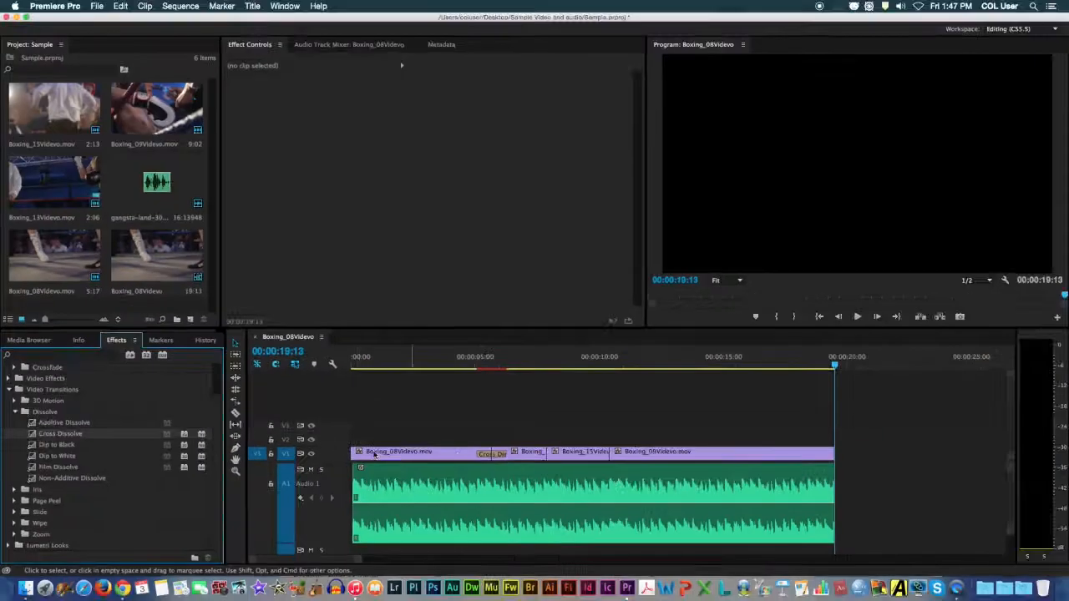
drag(67, 440, 546, 452)
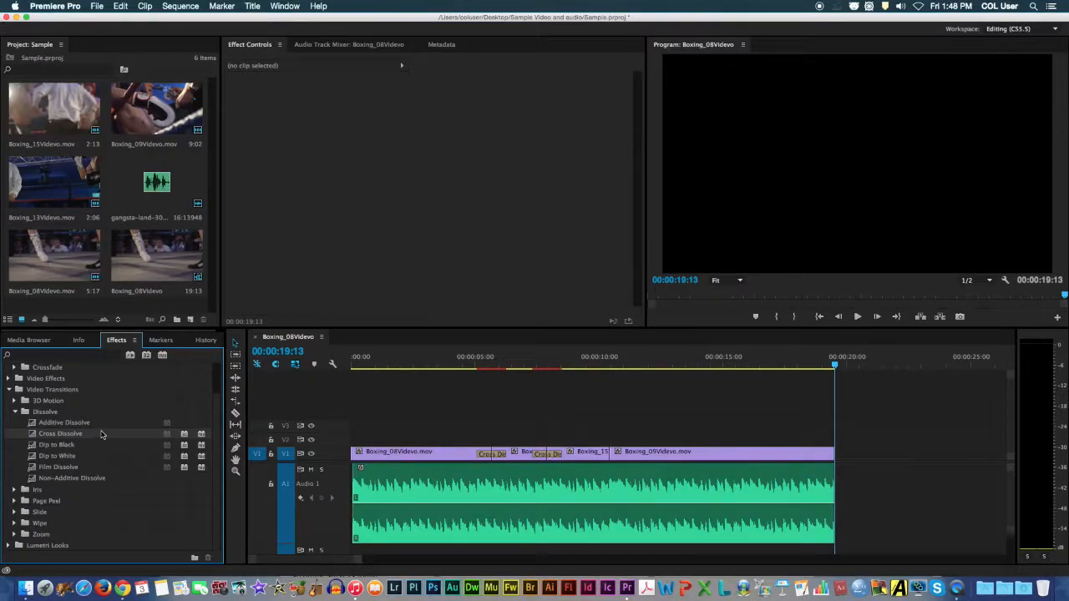
drag(101, 435, 609, 458)
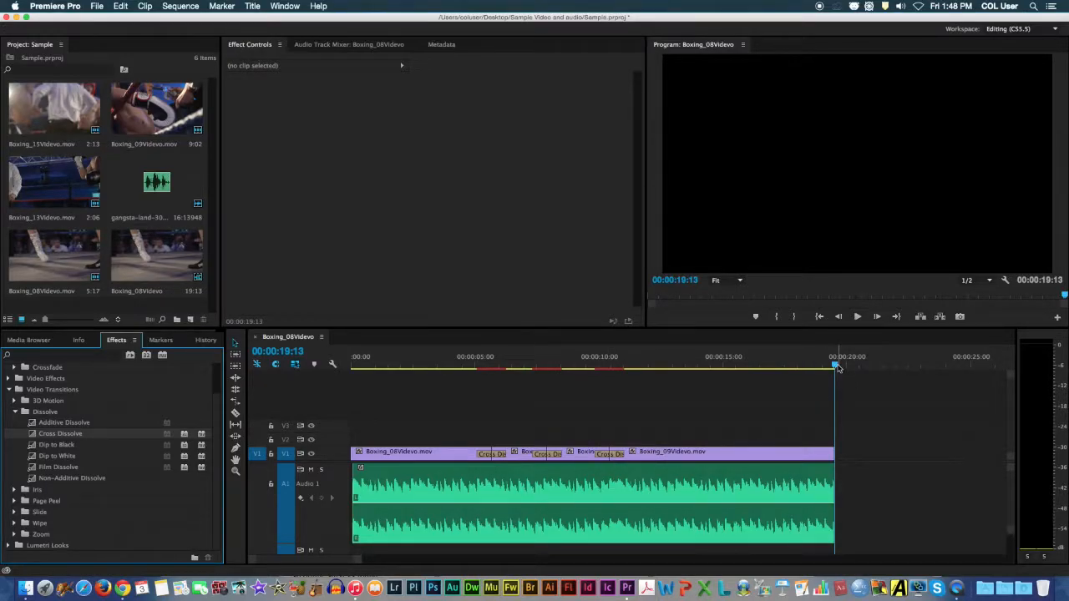
Return to the start of the sequence and play it through the three Cross Dissolve transitions.
drag(837, 369, 363, 393)
click(857, 316)
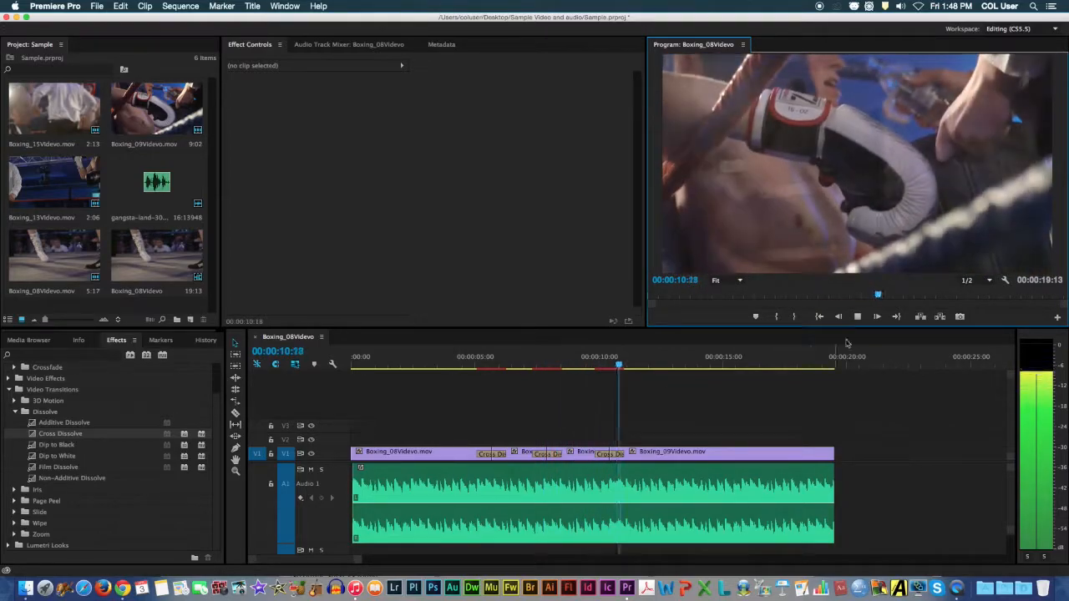
click(863, 320)
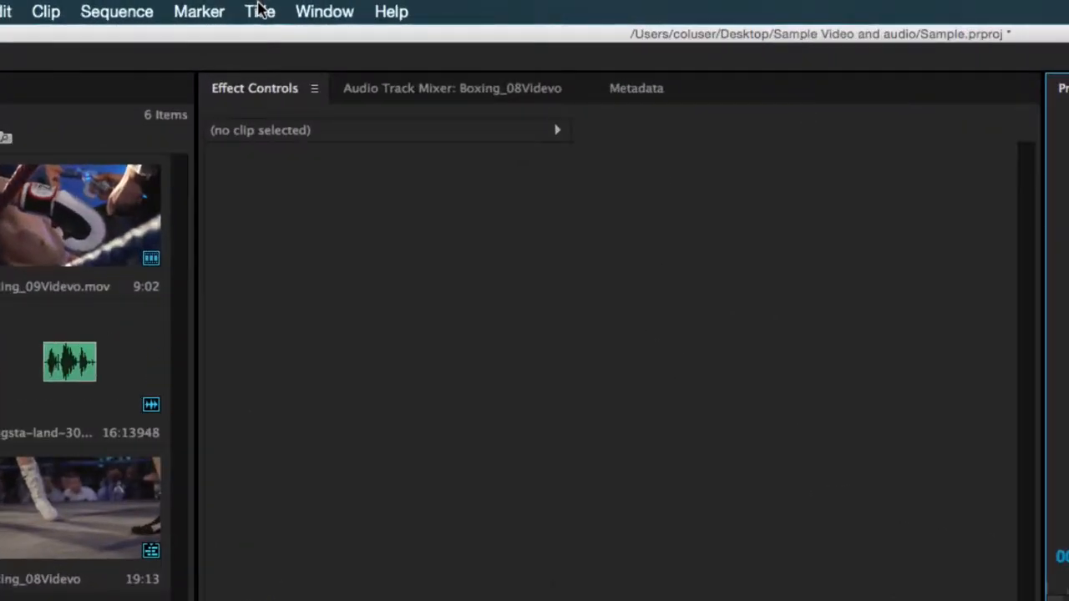
Create a default still title named Title 01 with the 1920 × 1080, 25.00 fps video settings.
click(260, 10)
mouse_move(282, 73)
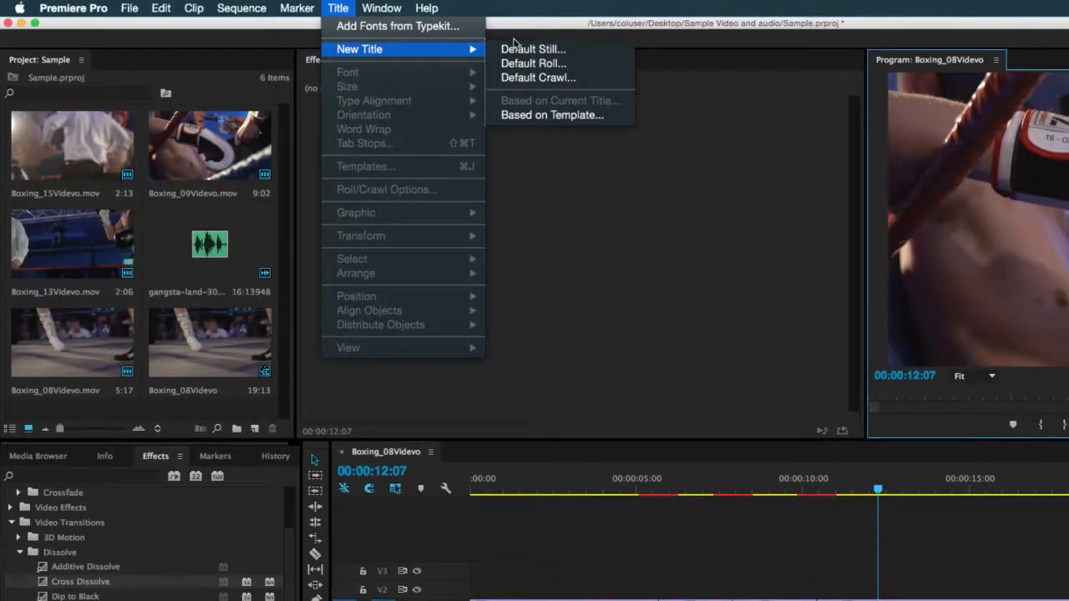
click(518, 49)
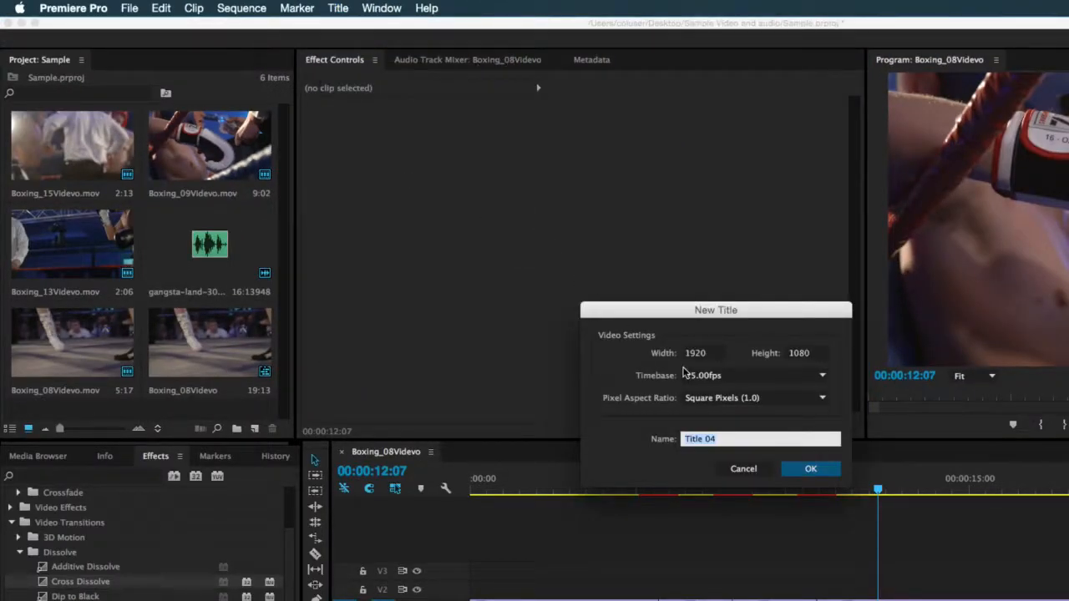
click(745, 441)
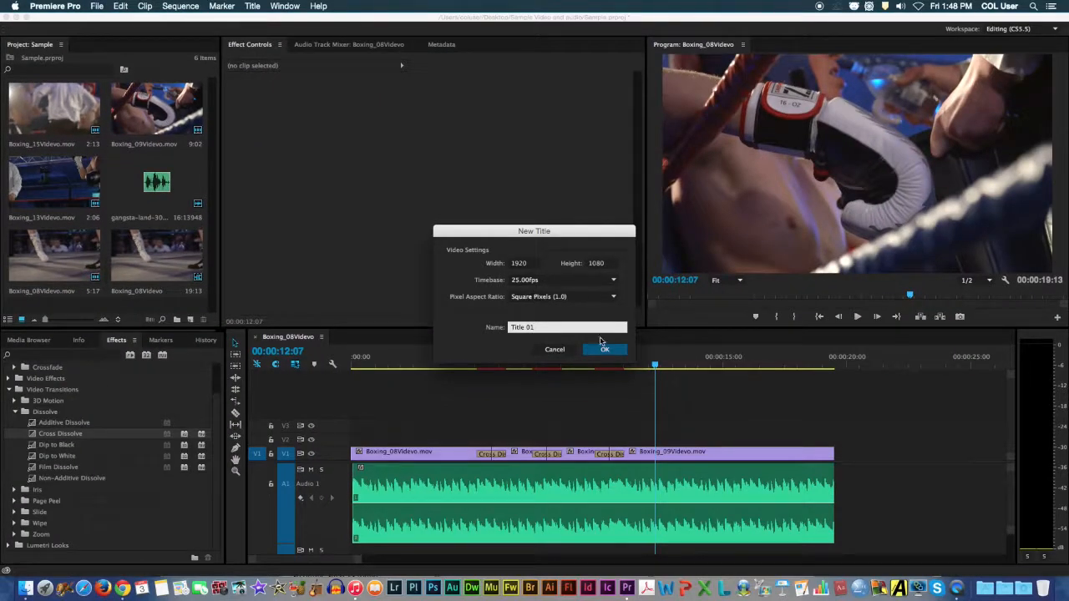
click(603, 347)
click(478, 324)
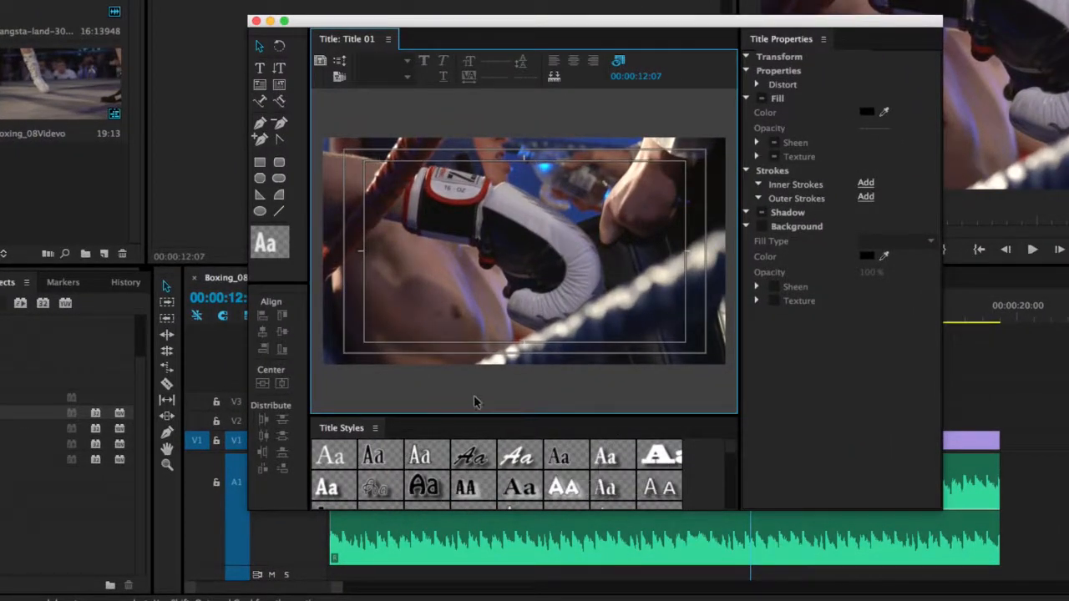
Add the text "Fight" near the centre of the title frame with the Type tool and close the title editor.
click(260, 67)
click(512, 249)
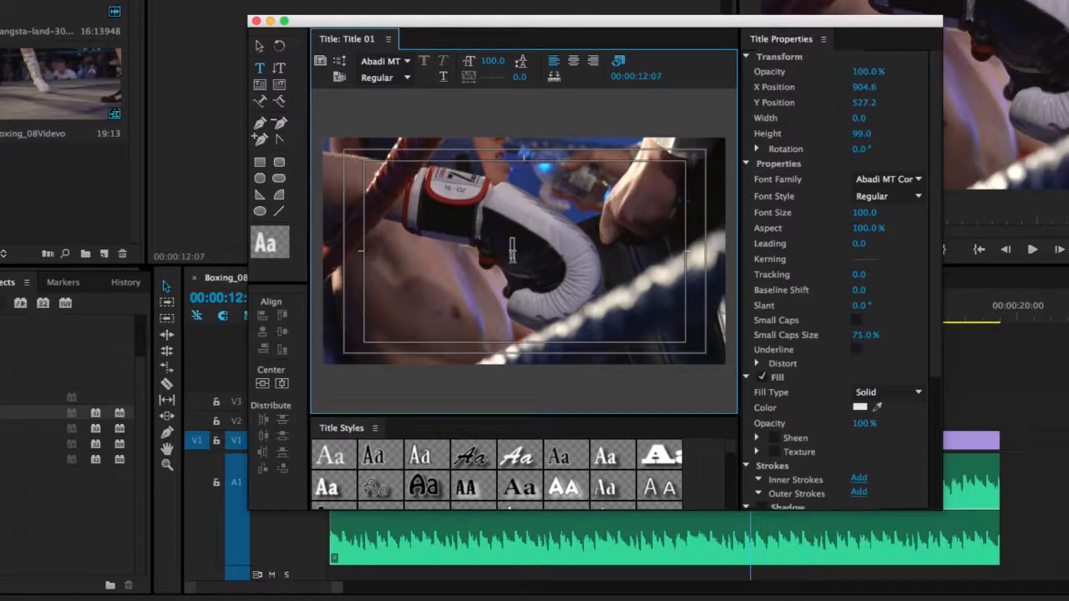
text(Fight)
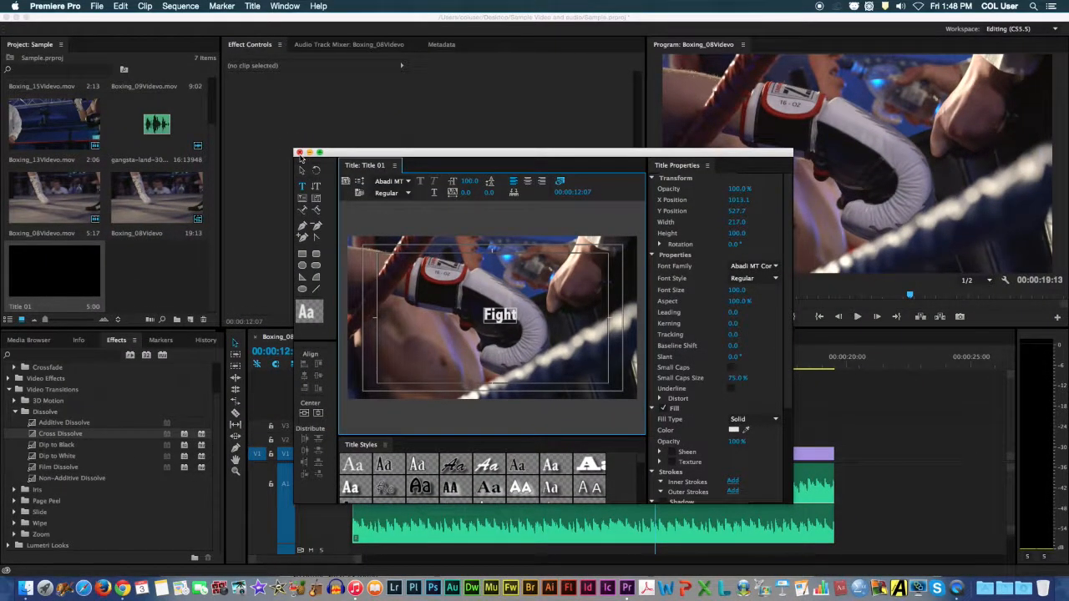
click(300, 153)
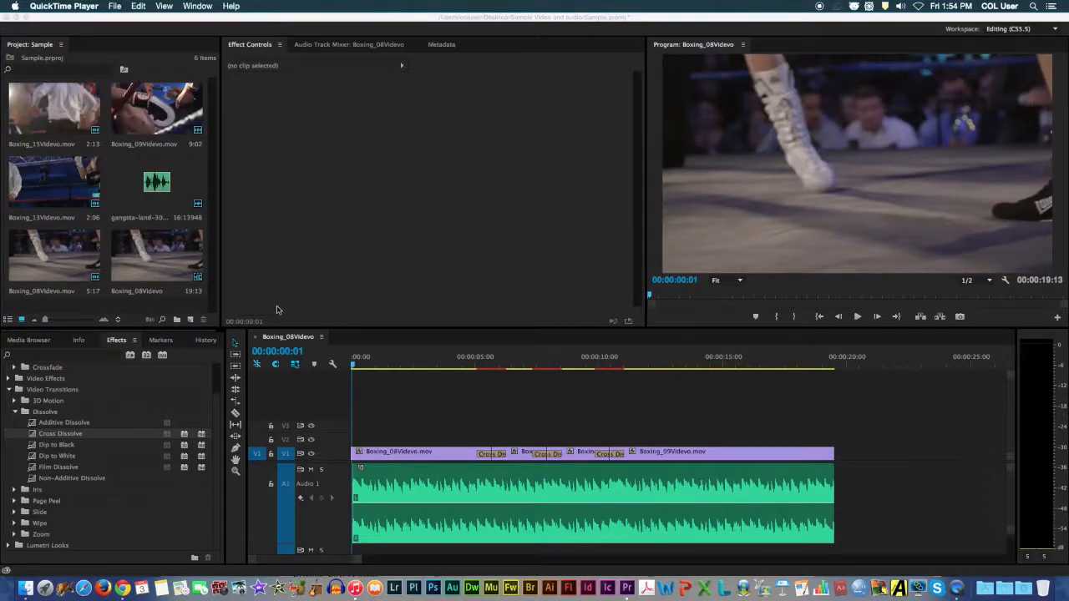
Open the media export settings for the Boxing_08Videvo sequence and choose the YouTube 1080p HD preset.
click(401, 224)
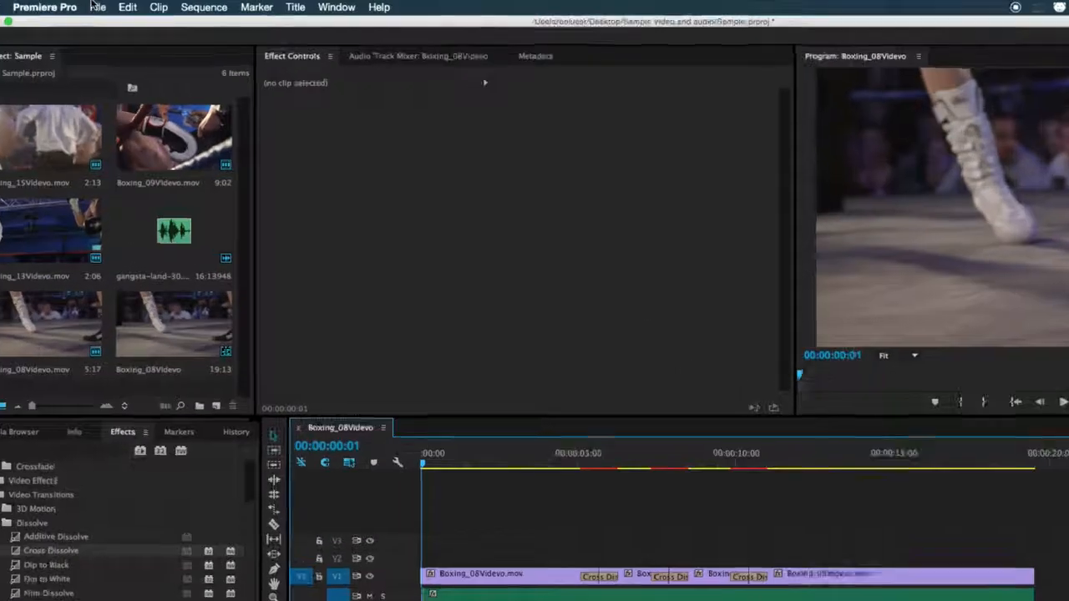
click(97, 6)
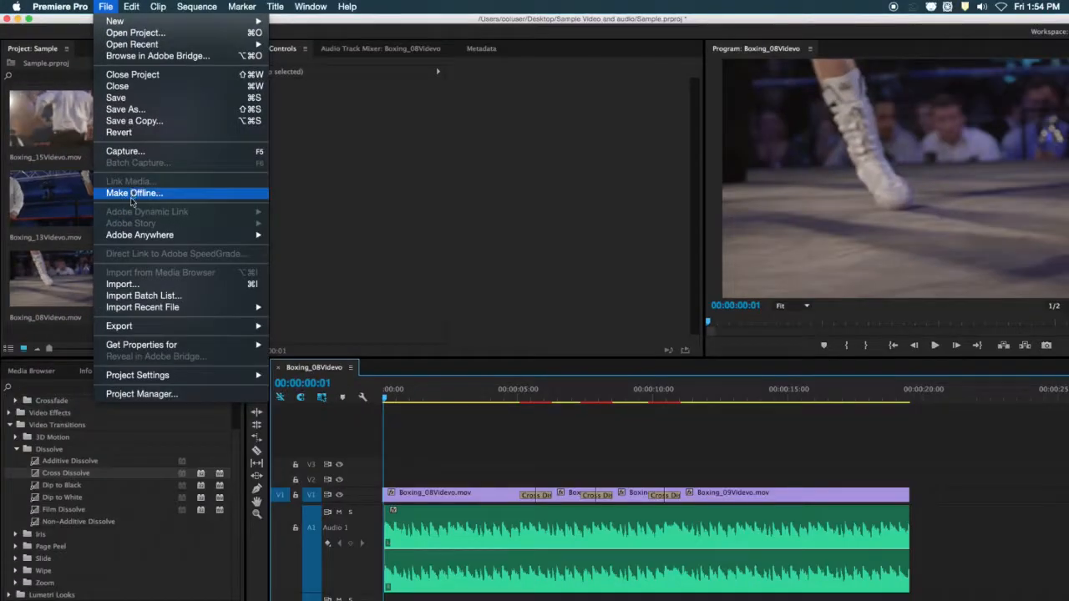
mouse_move(260, 327)
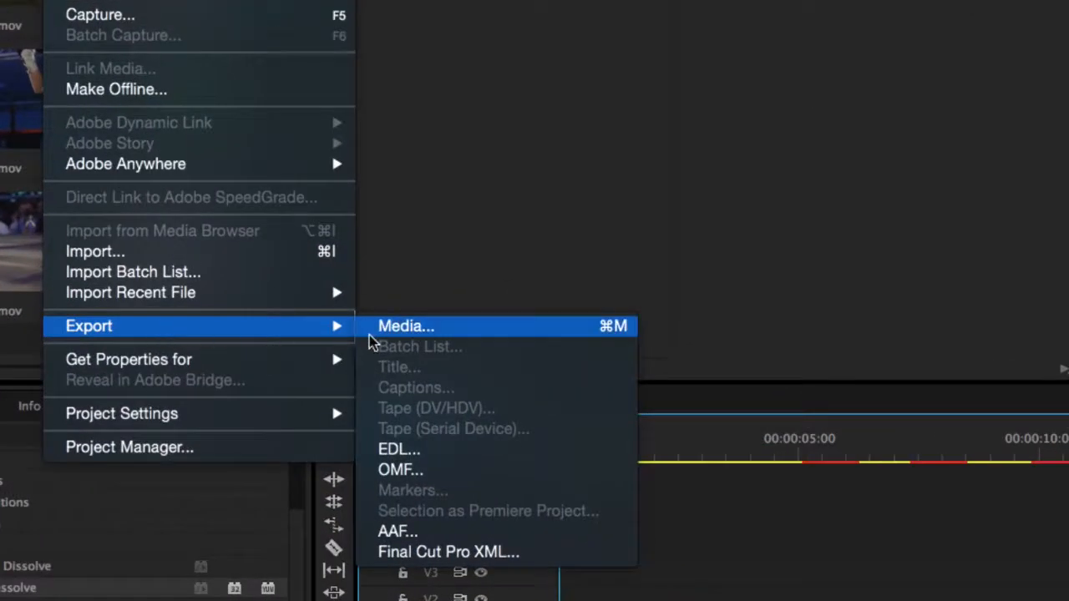
click(401, 327)
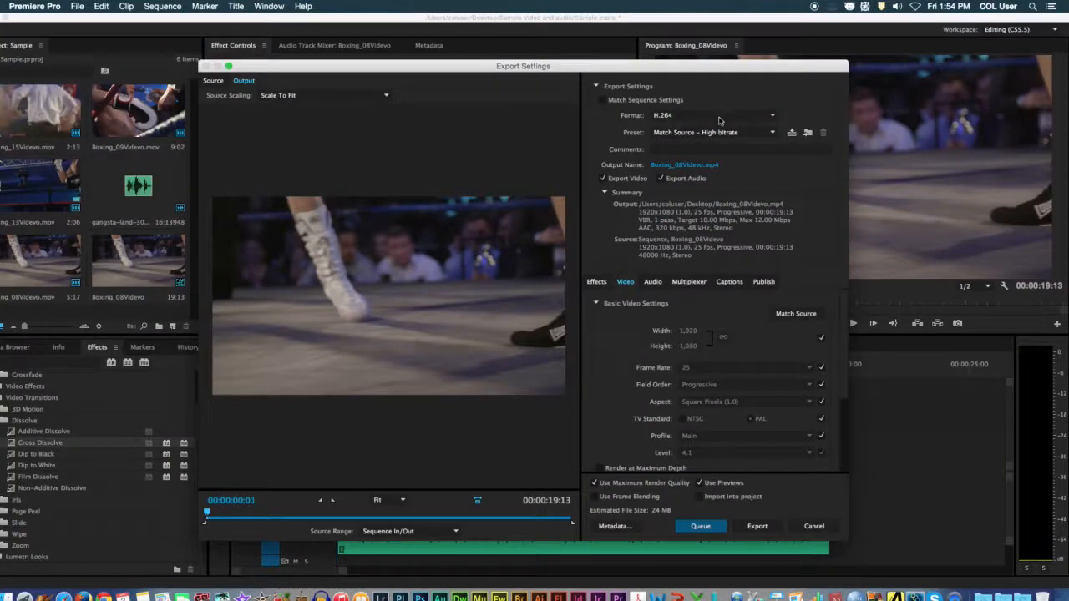
click(705, 170)
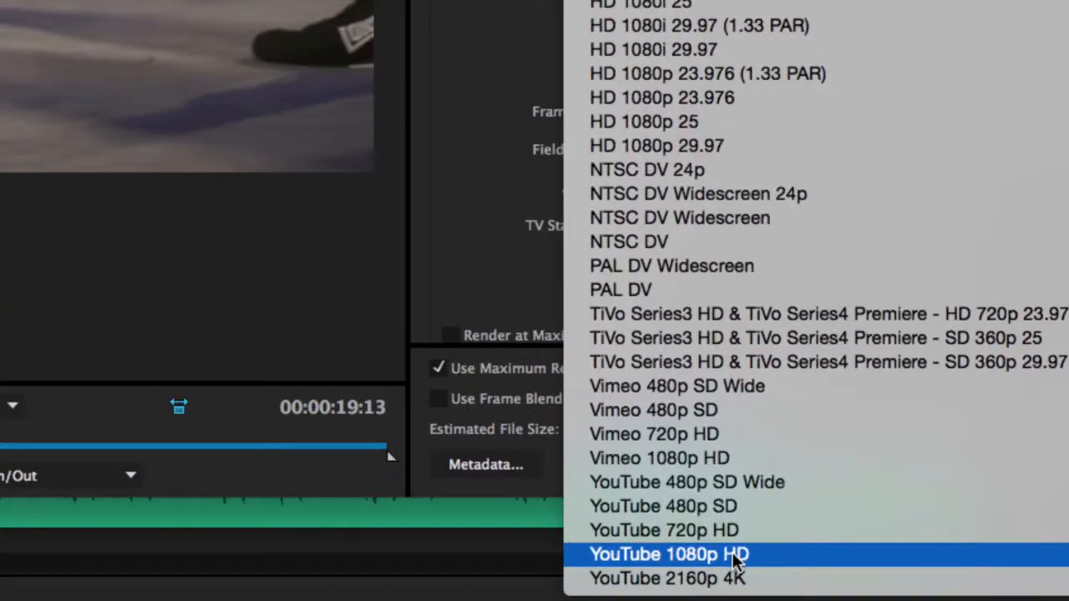
click(733, 555)
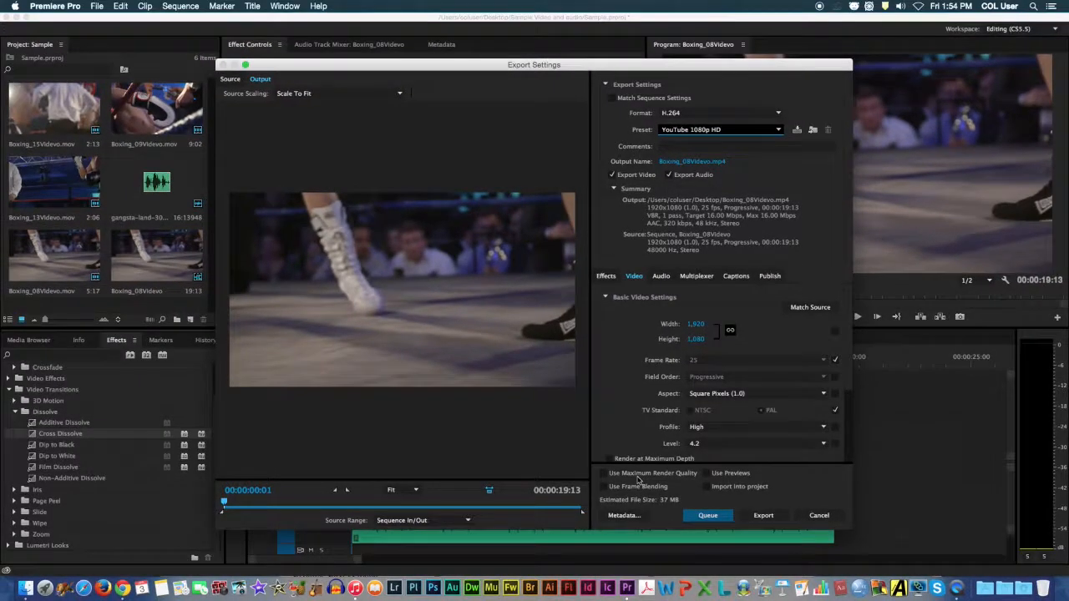
Enable Use Maximum Render Quality and Use Previews, and export the sequence immediately with these settings.
click(639, 472)
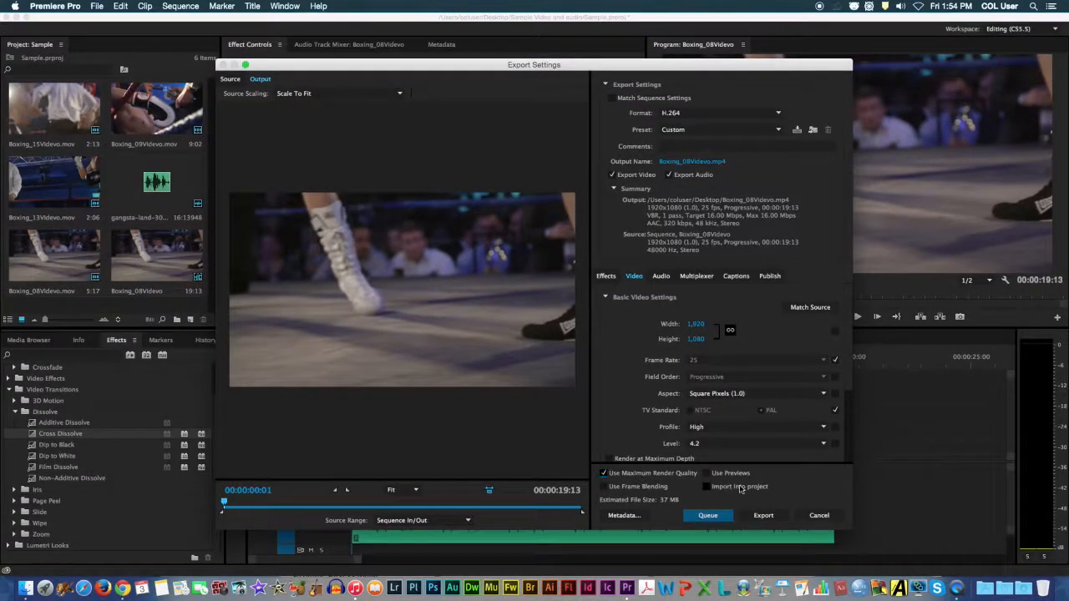
click(723, 474)
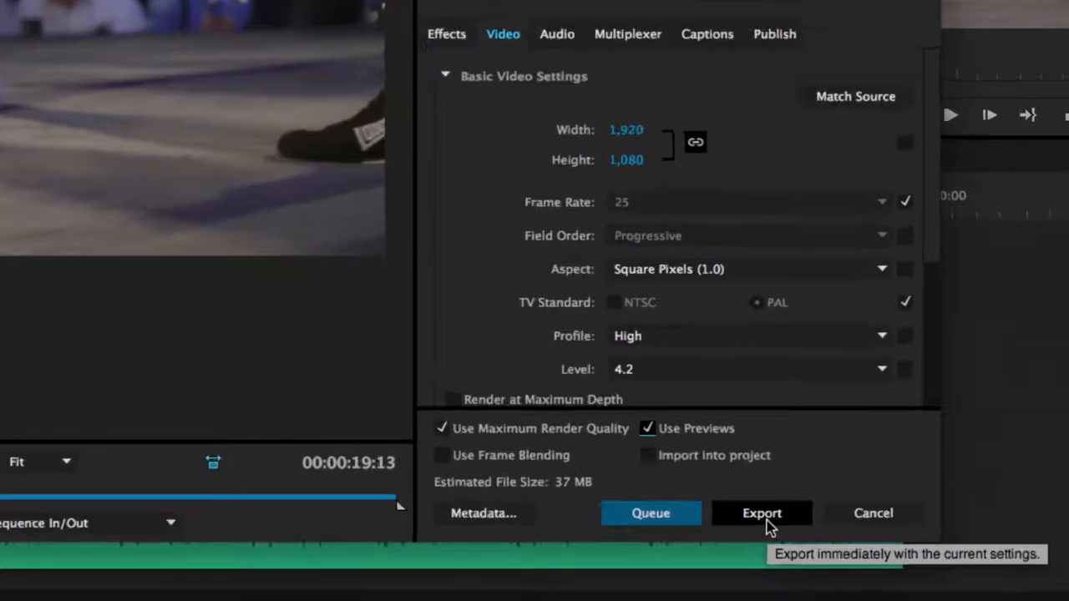
click(764, 520)
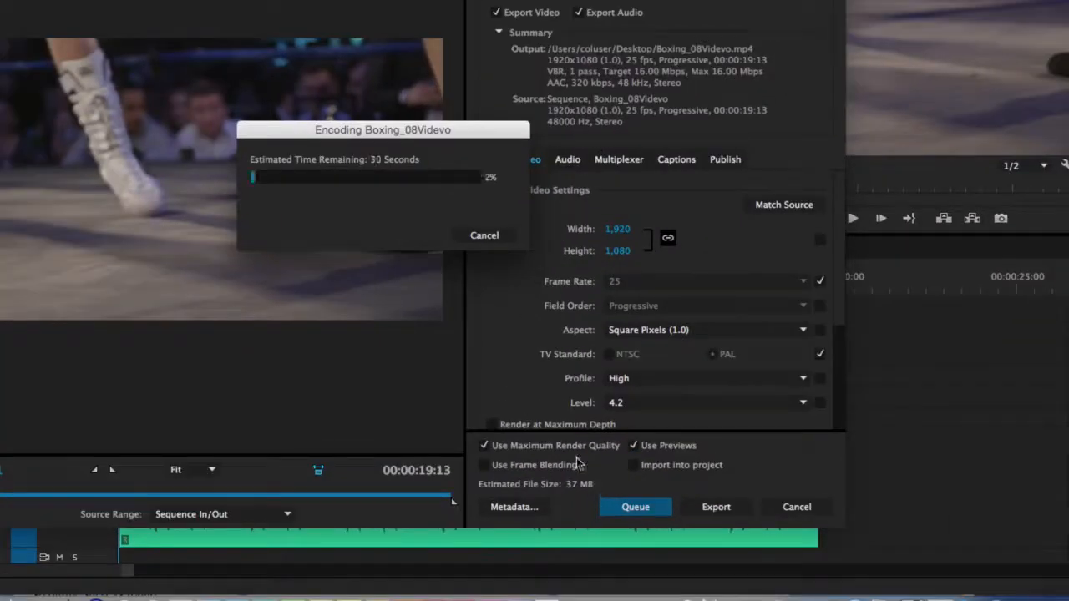